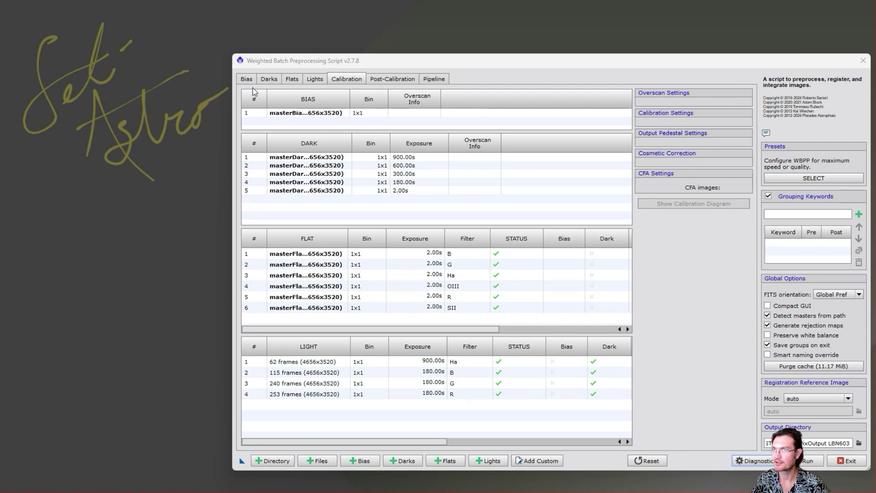
# Look through WBPP's darks, flats, lights, calibration and light-groups/drizzle pages
pyautogui.click(271, 80)
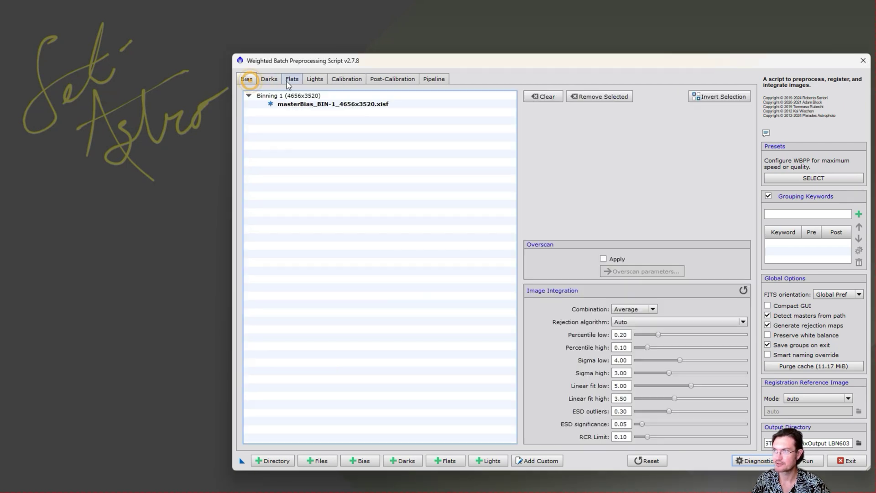
pyautogui.click(292, 79)
pyautogui.click(315, 80)
pyautogui.click(347, 79)
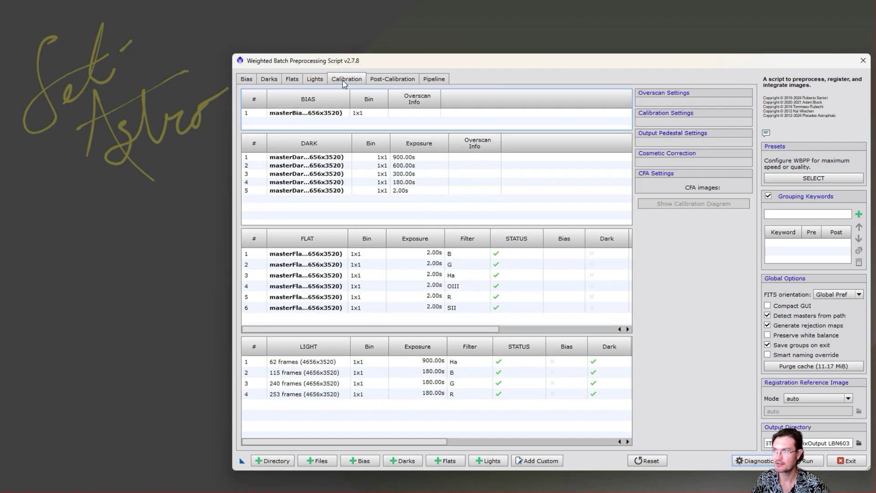
pyautogui.click(379, 82)
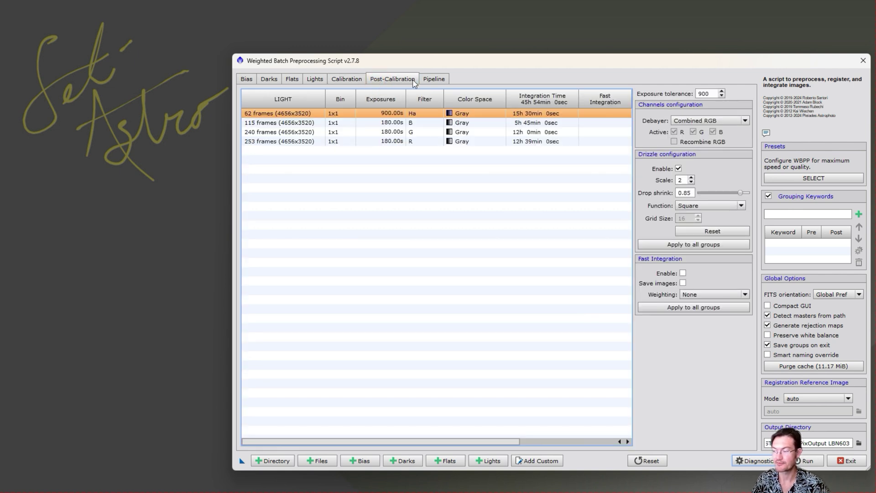
pyautogui.click(340, 82)
# Revisit the light frames list and master flats, returning each time to the calibration summary
pyautogui.click(313, 80)
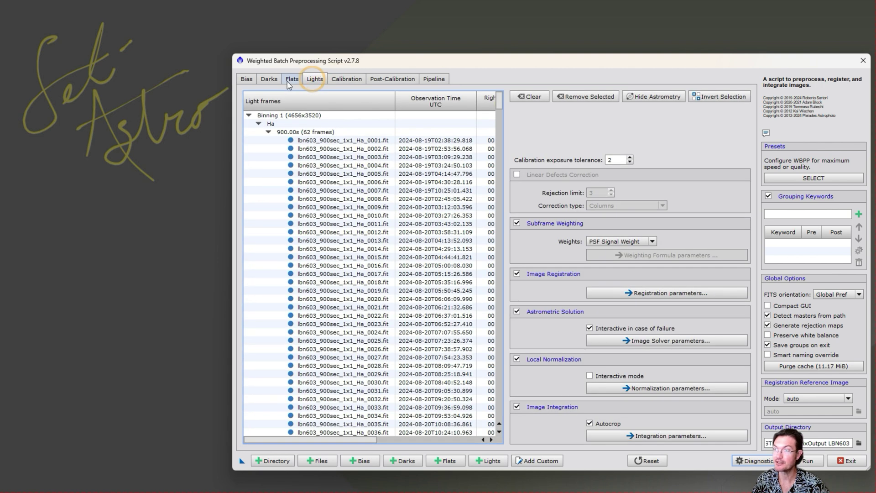
pyautogui.click(293, 80)
pyautogui.click(316, 79)
pyautogui.click(337, 79)
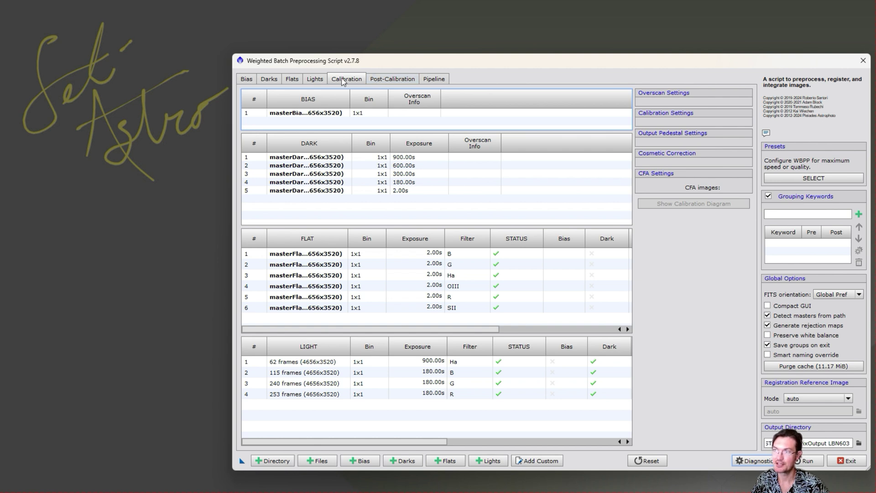
pyautogui.click(312, 82)
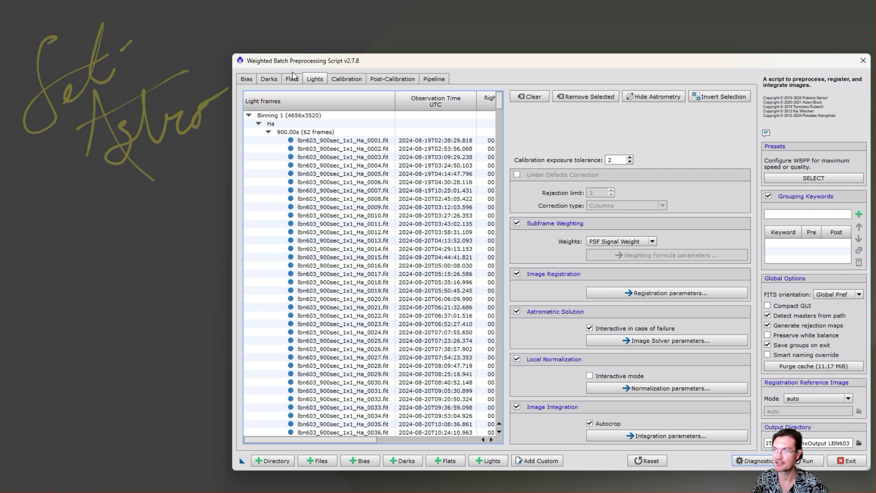
pyautogui.click(293, 82)
pyautogui.click(343, 80)
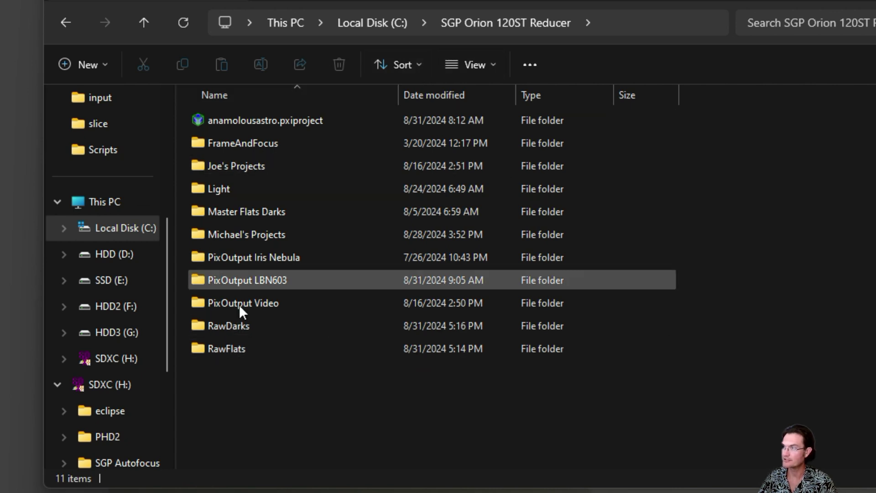
# Browse the RawFlats, RawDarks, Light and Master Flats Darks folders to see their frames
pyautogui.click(239, 351)
pyautogui.doubleClick(239, 352)
pyautogui.click(143, 22)
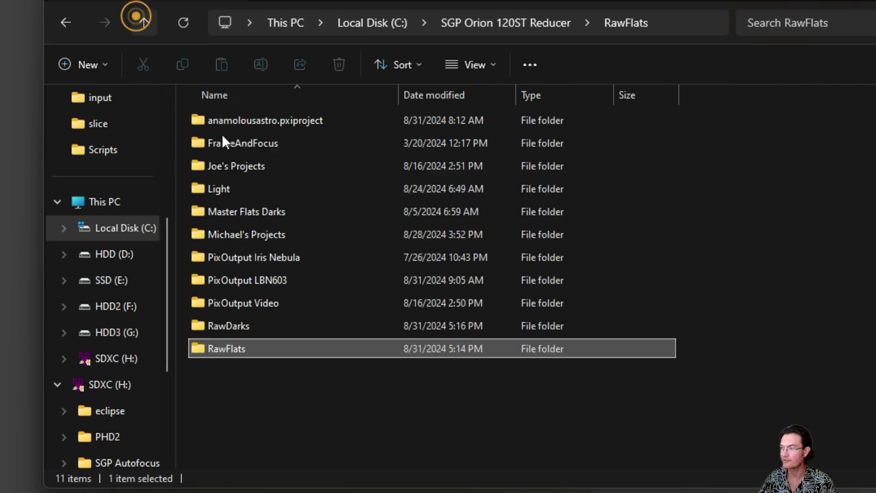
pyautogui.doubleClick(251, 323)
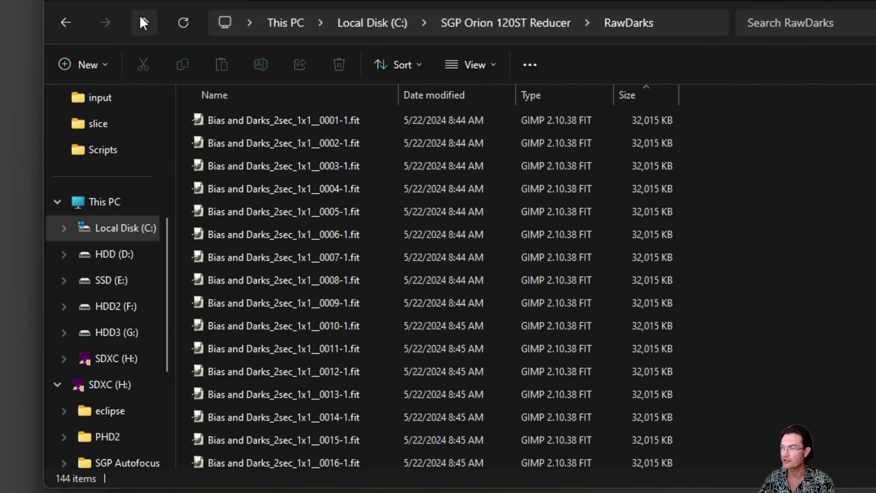
pyautogui.click(140, 16)
pyautogui.doubleClick(248, 195)
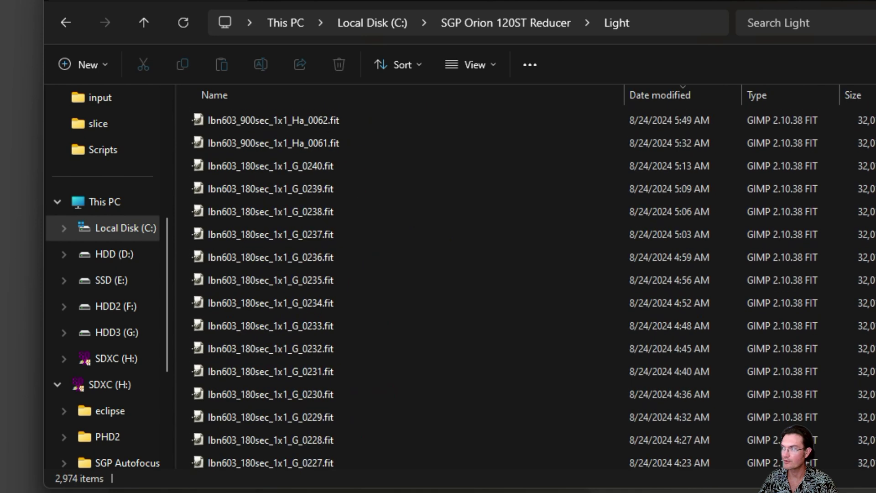
pyautogui.click(145, 27)
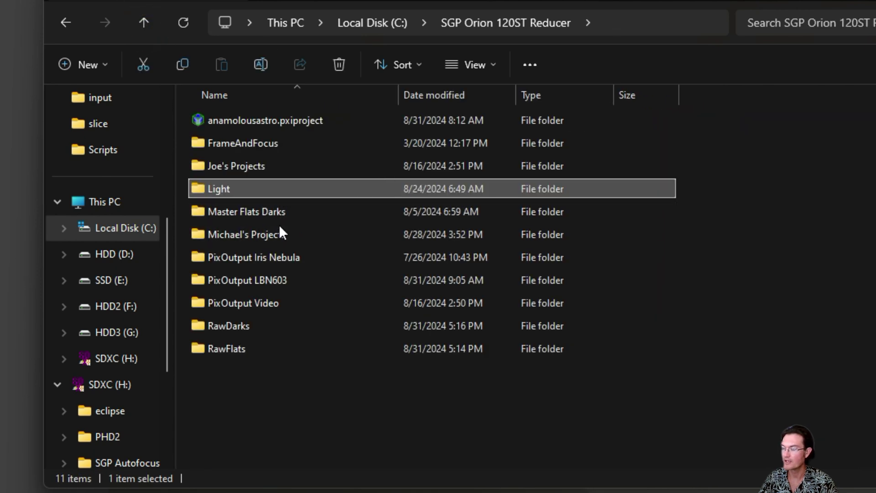
pyautogui.doubleClick(246, 217)
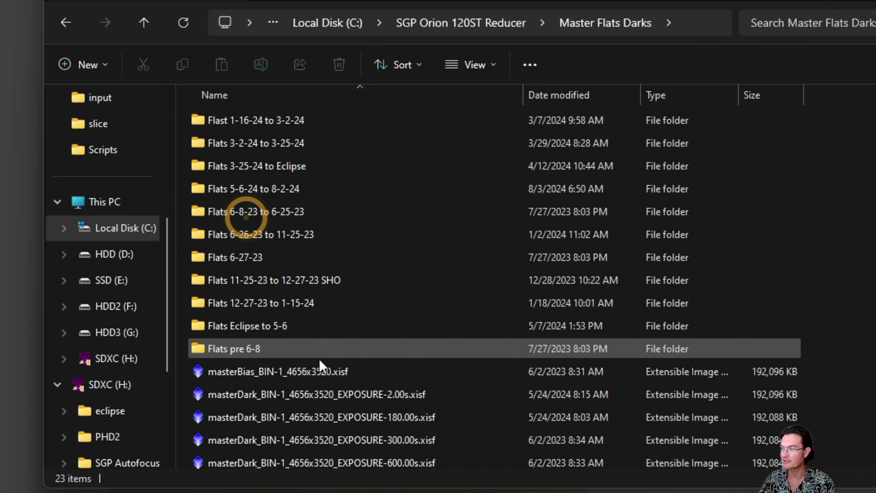
pyautogui.scroll(-2, 319, 357)
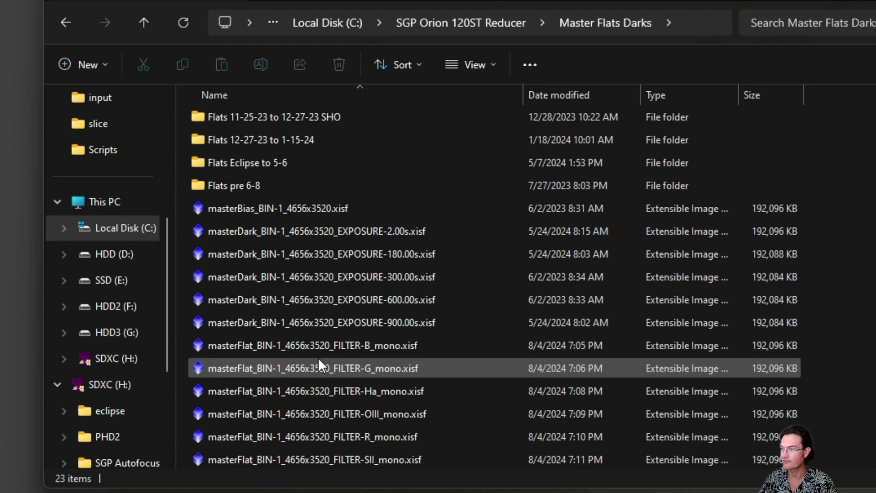
pyautogui.click(144, 20)
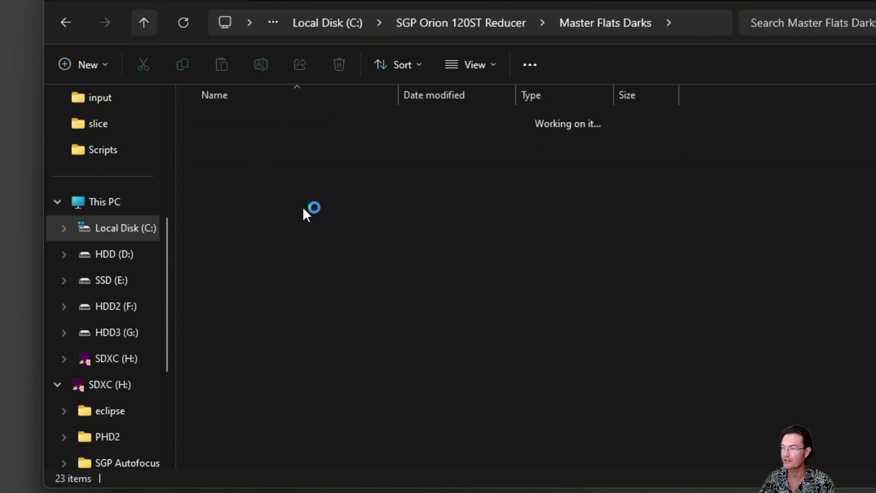
# Compare the PixOutput Iris Nebula, LBN603 and Video folders with the RawFlats, RawDarks and Light folders
pyautogui.click(267, 259)
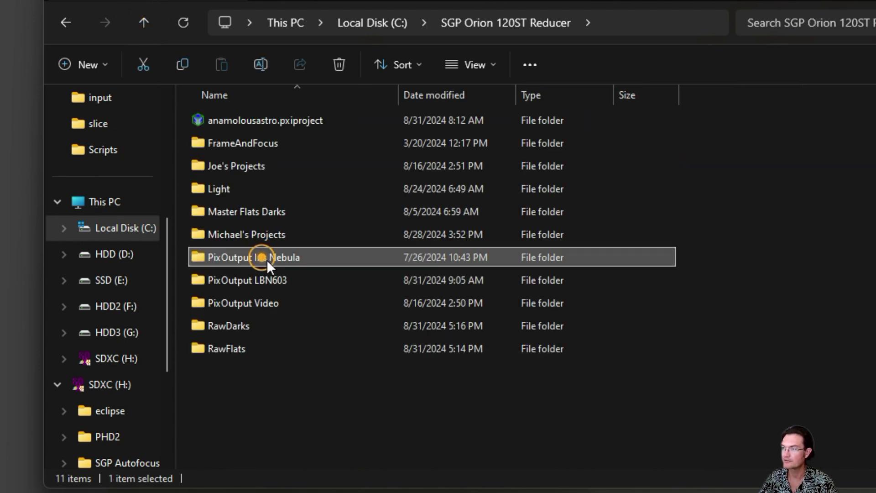
pyautogui.click(256, 282)
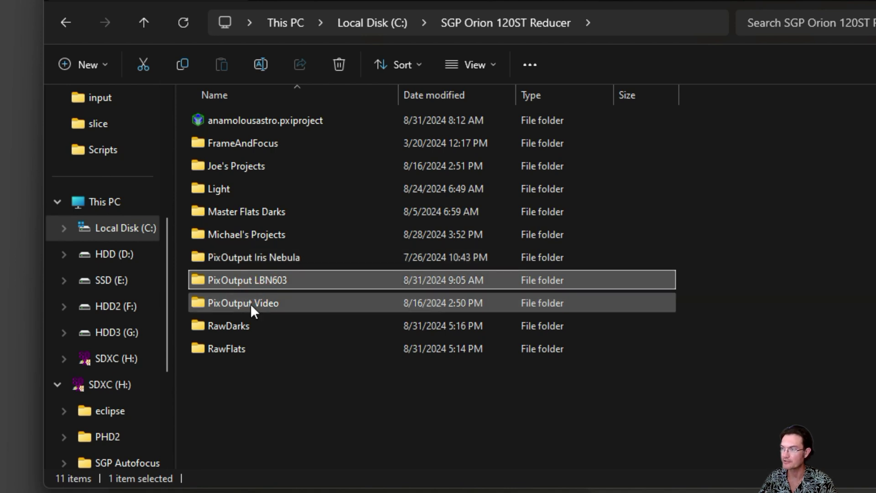
pyautogui.click(250, 303)
pyautogui.click(264, 272)
pyautogui.click(262, 260)
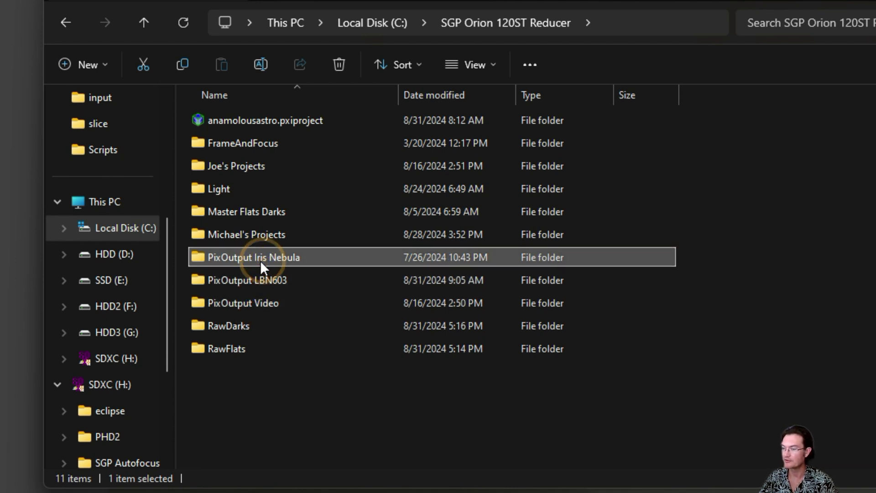
pyautogui.moveTo(260, 260)
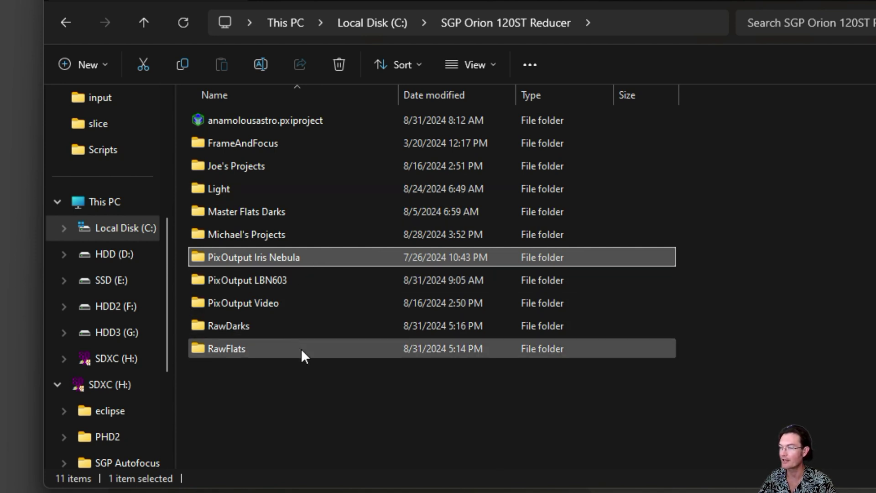
pyautogui.click(278, 345)
pyautogui.click(262, 322)
pyautogui.click(239, 188)
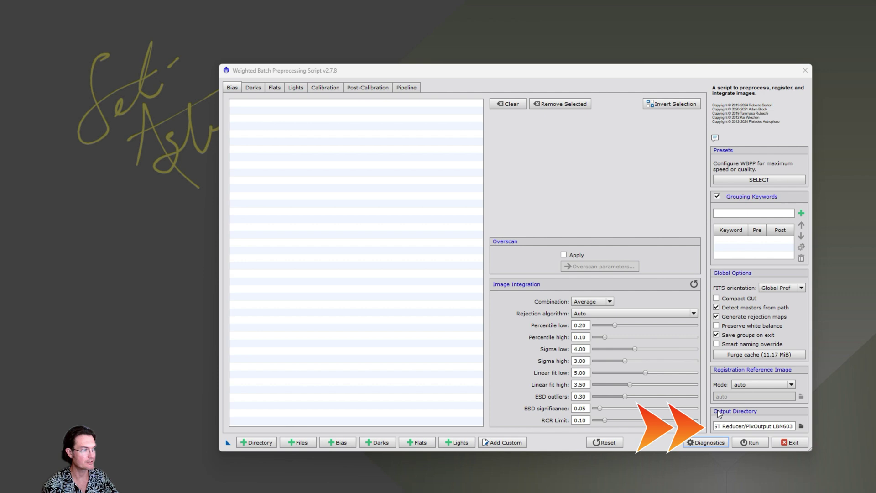
# Set the WBPP output directory to SGP Orion 120ST Reducer\PixOutput Video
pyautogui.click(801, 426)
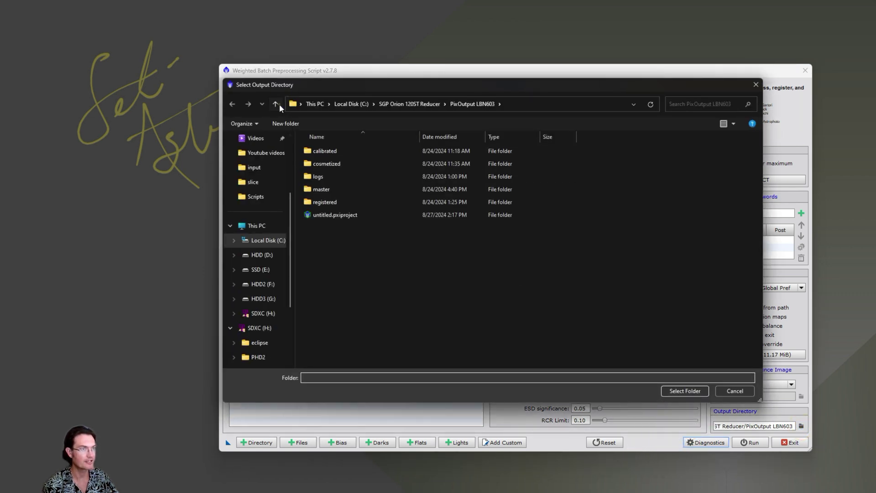
pyautogui.click(279, 104)
pyautogui.click(340, 255)
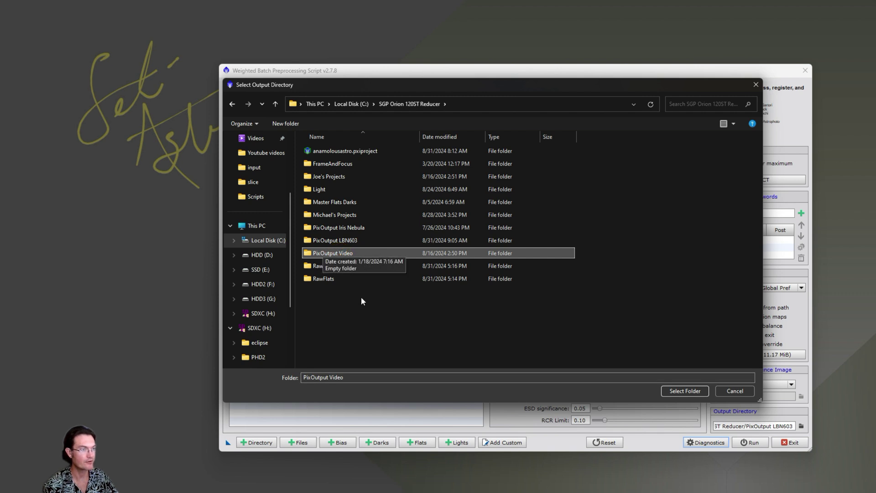
pyautogui.rightClick(358, 308)
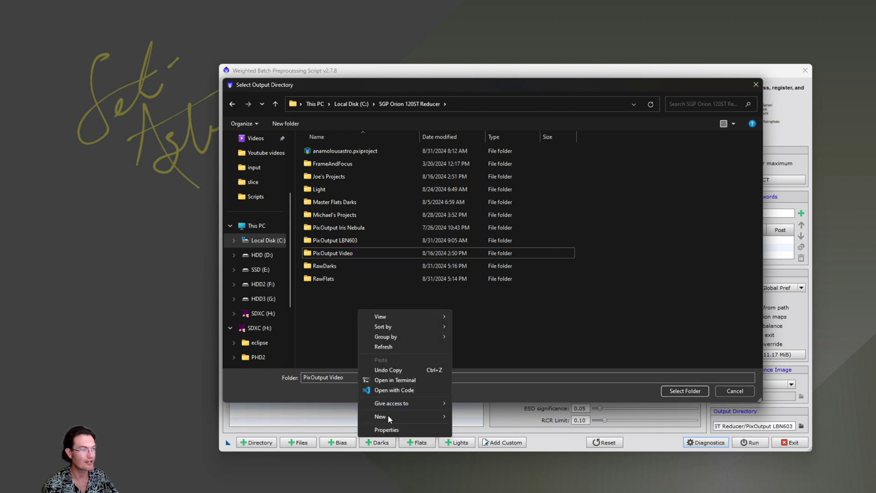
pyautogui.click(536, 307)
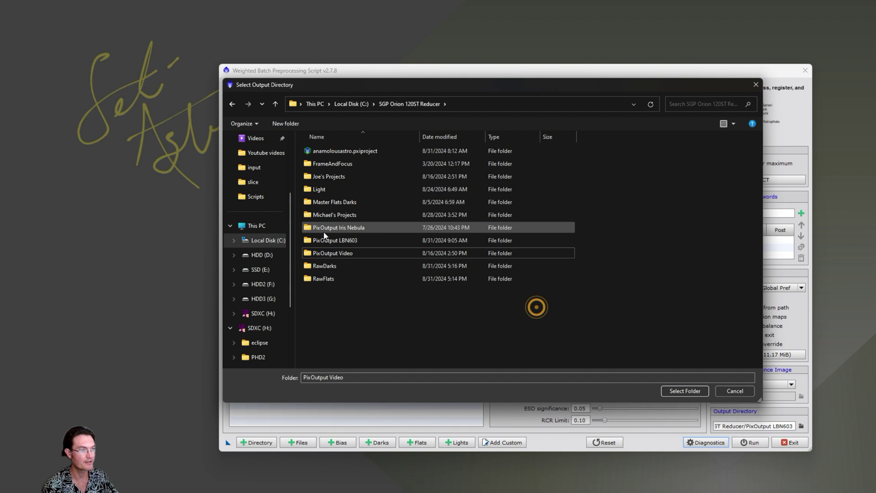
pyautogui.click(330, 254)
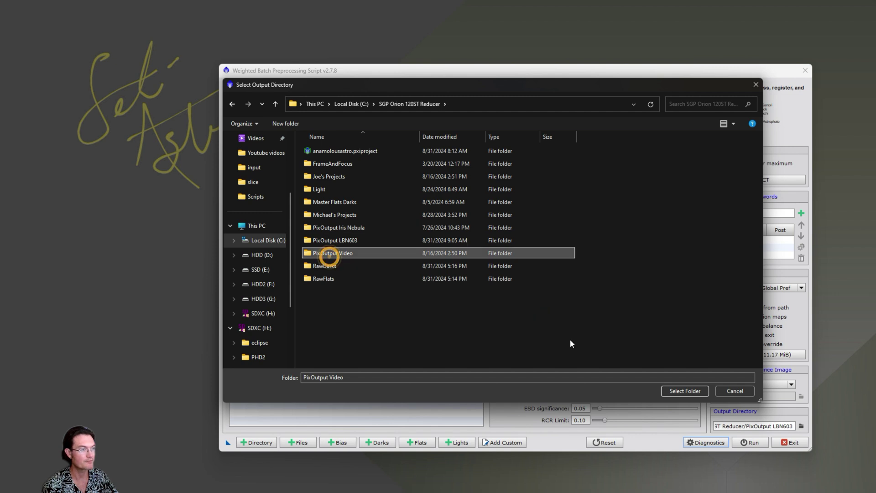
pyautogui.click(686, 395)
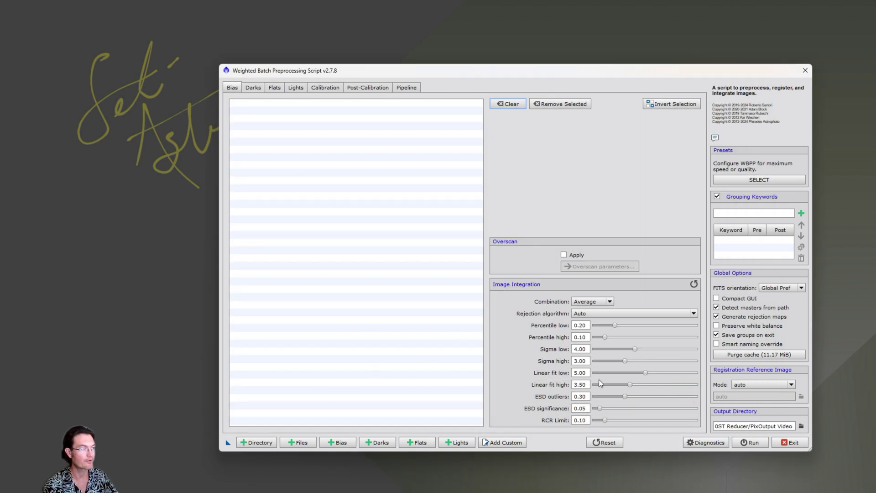
# Flip through the Darks, Flats, Lights and Bias pages, ending on the still-empty Darks page
pyautogui.click(244, 88)
pyautogui.click(279, 86)
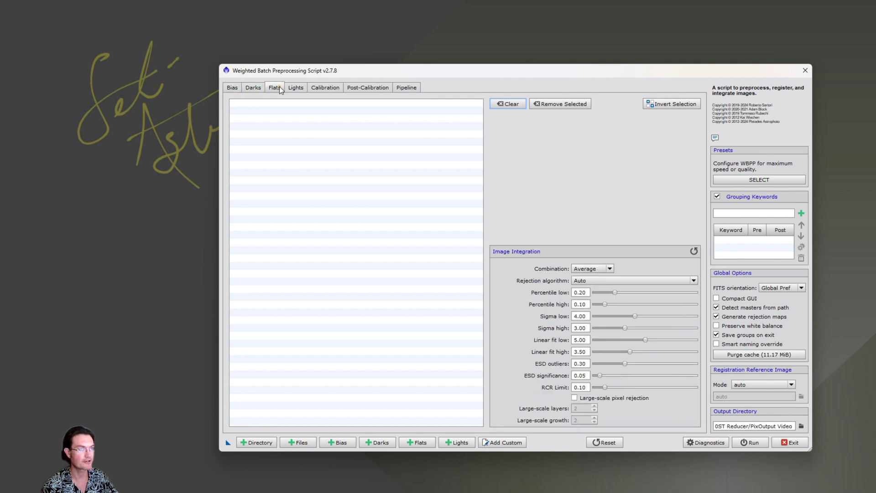
pyautogui.click(290, 87)
pyautogui.click(234, 88)
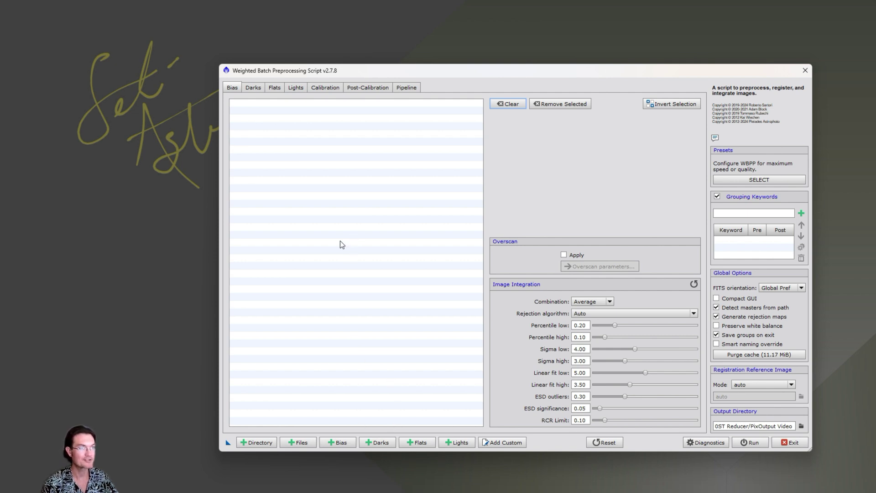
pyautogui.click(253, 88)
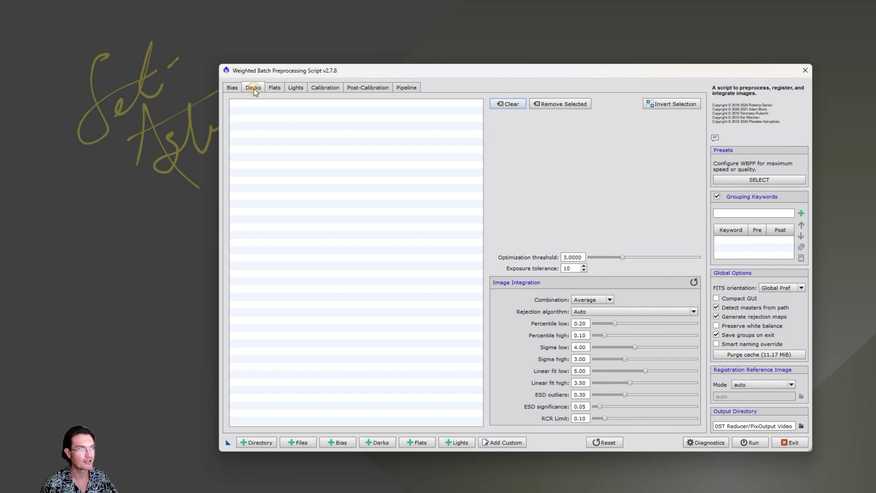
# Add all dark frames from C:\SGP Orion 120ST Reducer\RawDarks, giving 900 s (32) and 180 s (48) groups
pyautogui.click(377, 442)
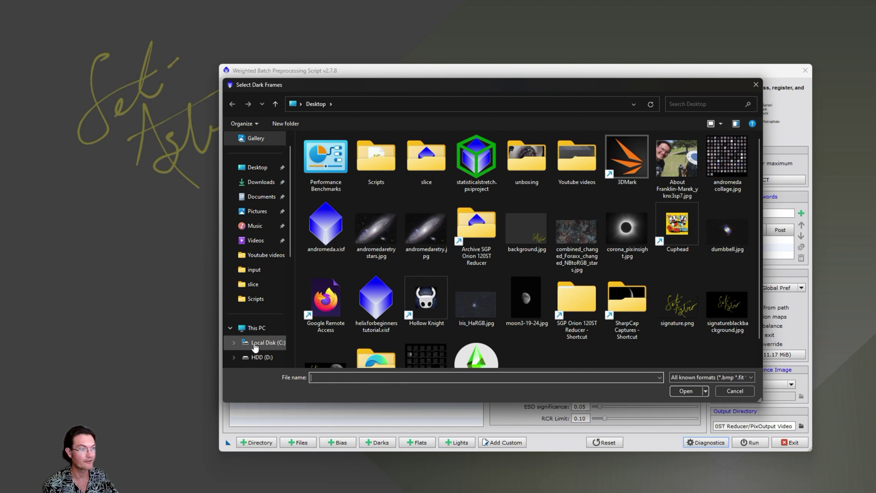
pyautogui.click(254, 345)
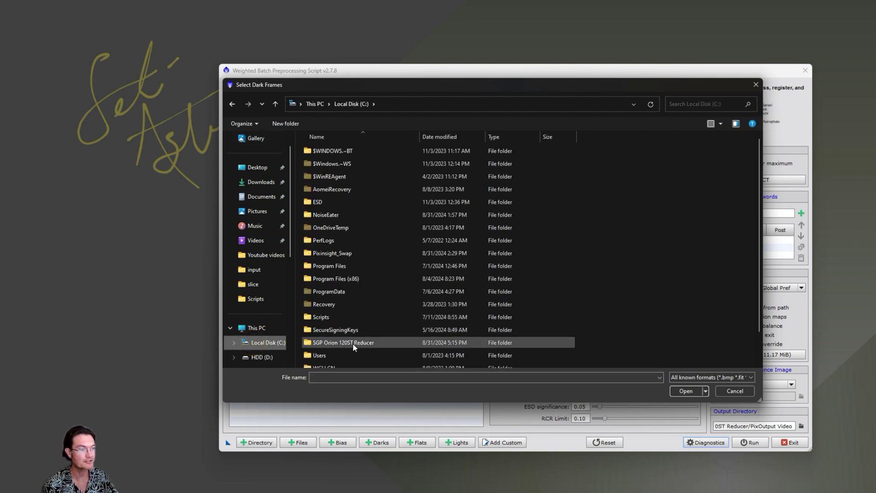
pyautogui.doubleClick(352, 344)
pyautogui.click(324, 270)
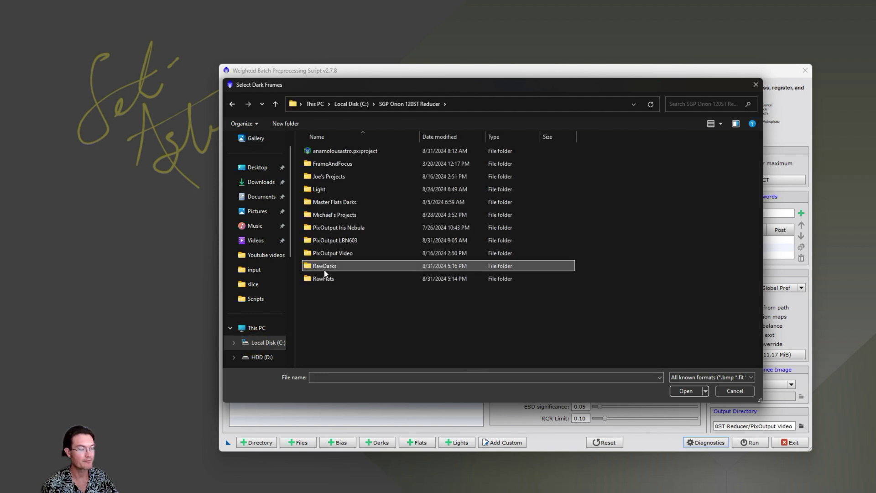
pyautogui.doubleClick(324, 269)
pyautogui.scroll(-12, 365, 208)
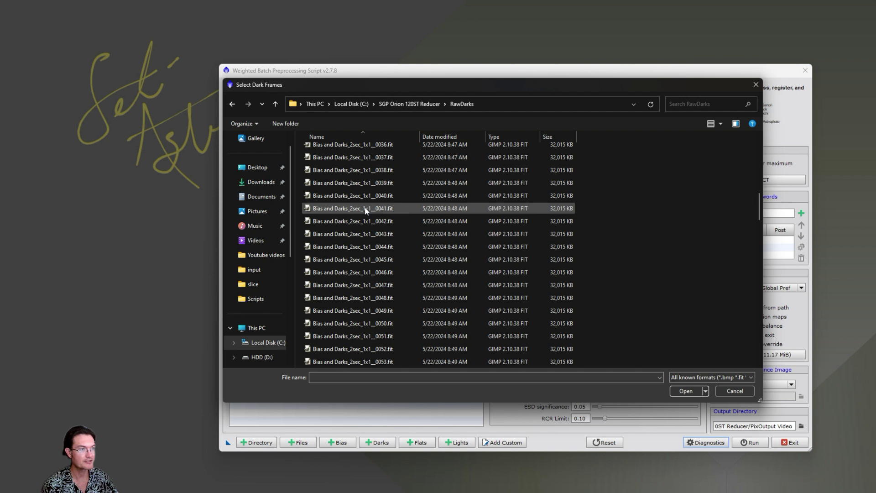
pyautogui.scroll(-20, 365, 210)
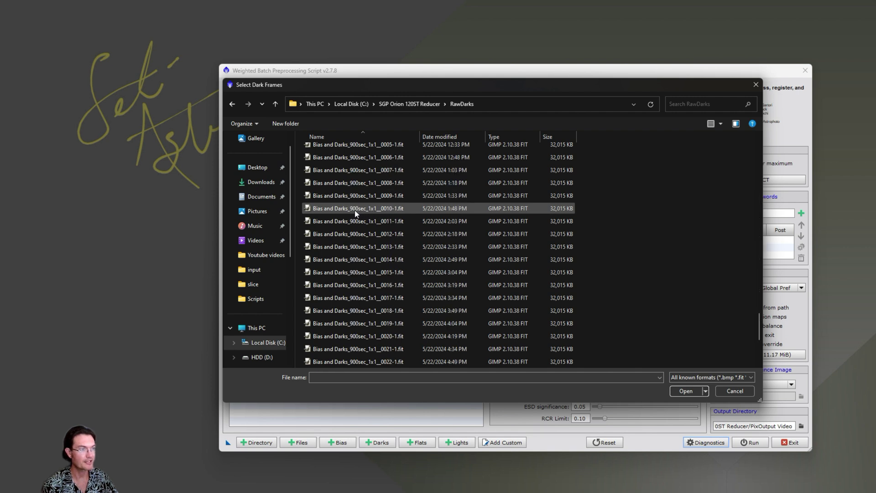
pyautogui.scroll(-3, 355, 214)
pyautogui.click(360, 234)
pyautogui.hotkey('ctrl', 'a')
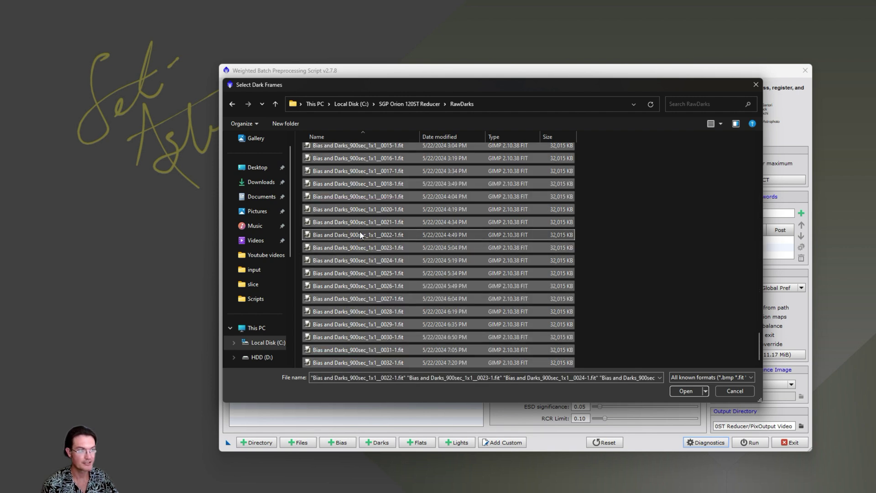
pyautogui.click(686, 390)
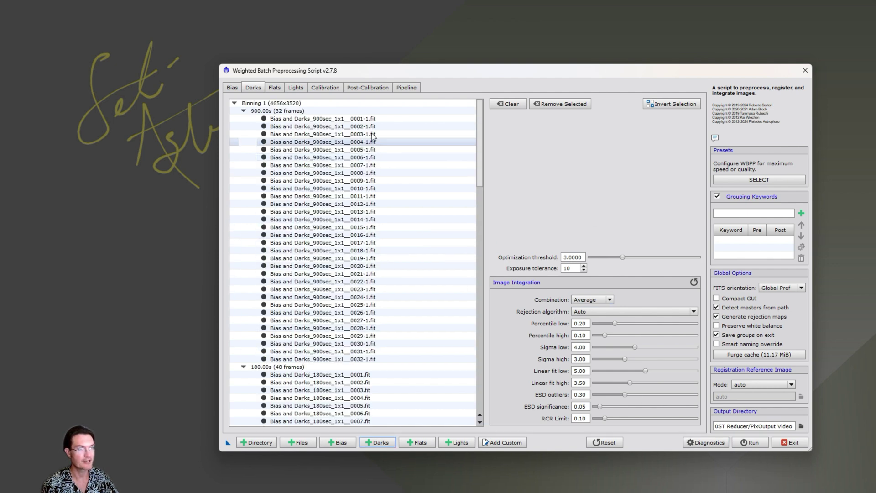
# Add every flat frame from the RawFlats folder to WBPP's flats list
pyautogui.click(275, 88)
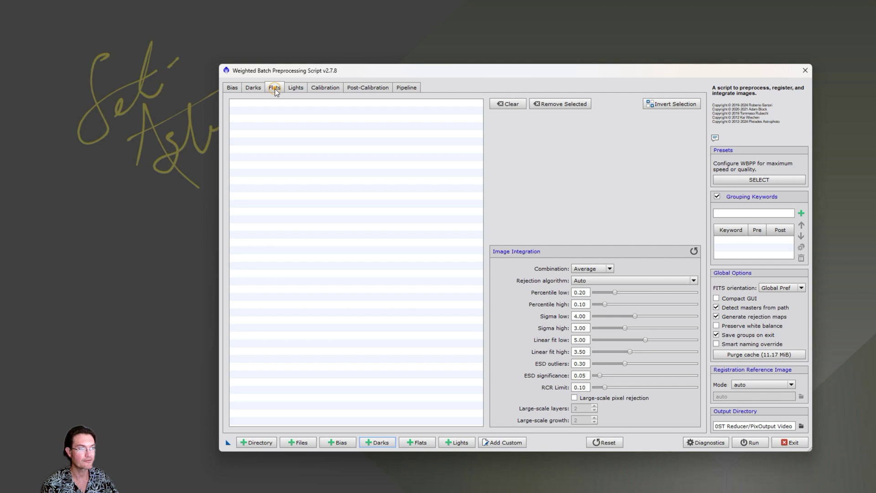
pyautogui.click(412, 443)
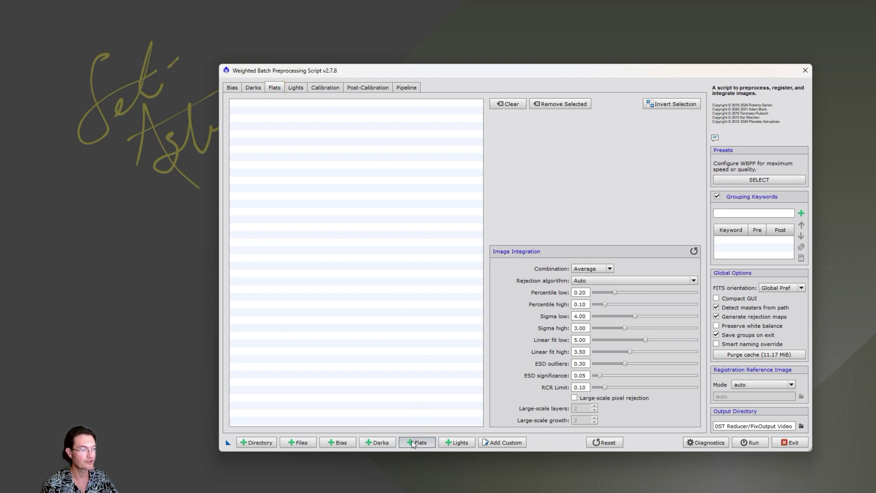
pyautogui.doubleClick(339, 281)
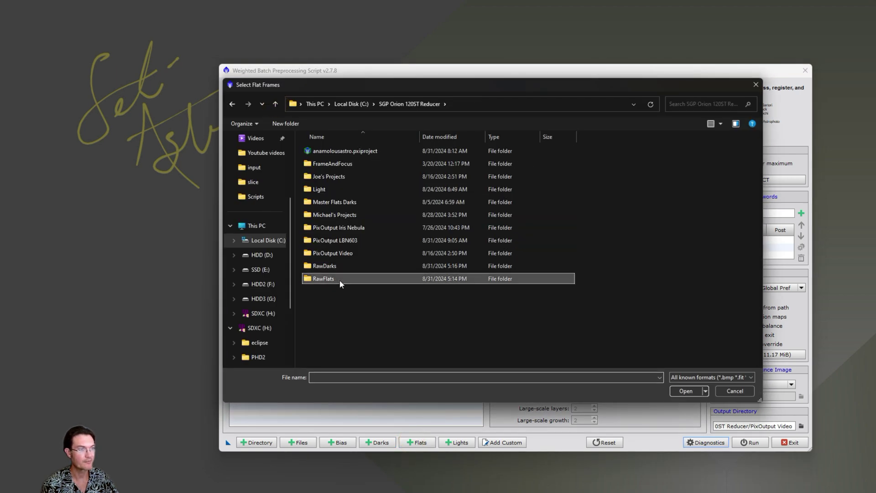
pyautogui.click(371, 176)
pyautogui.hotkey('ctrl', 'a')
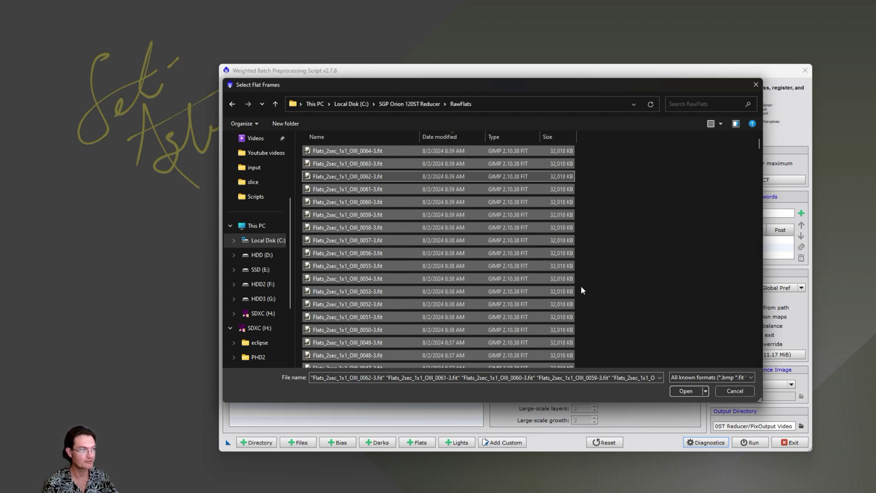
pyautogui.click(684, 390)
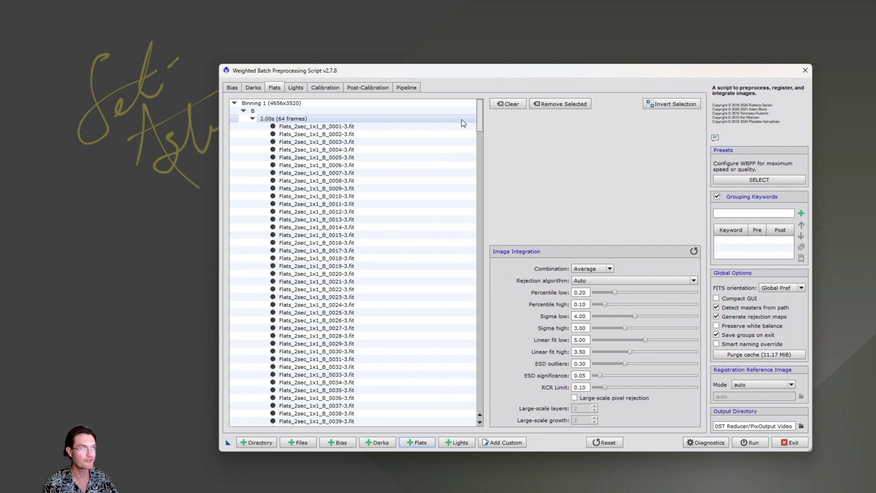
# Check the list shows 2.00 s flats, 64 each for B, G, R, Ha, OIII and SII
pyautogui.moveTo(481, 124); pyautogui.dragTo(485, 218)
pyautogui.scroll(5, 475, 293)
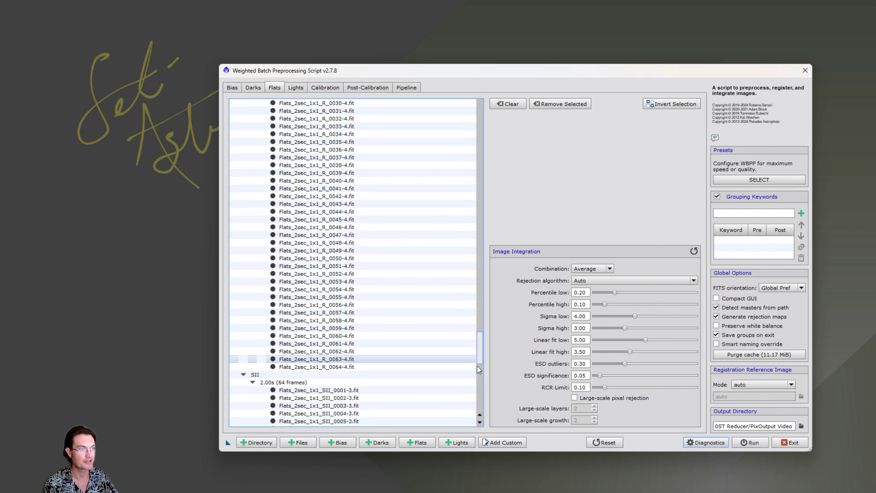
pyautogui.scroll(20, 461, 186)
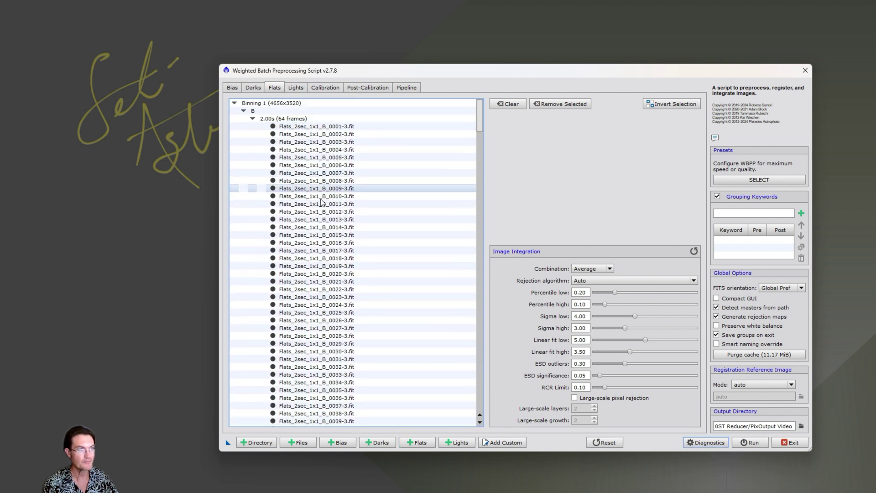
pyautogui.scroll(-20, 382, 389)
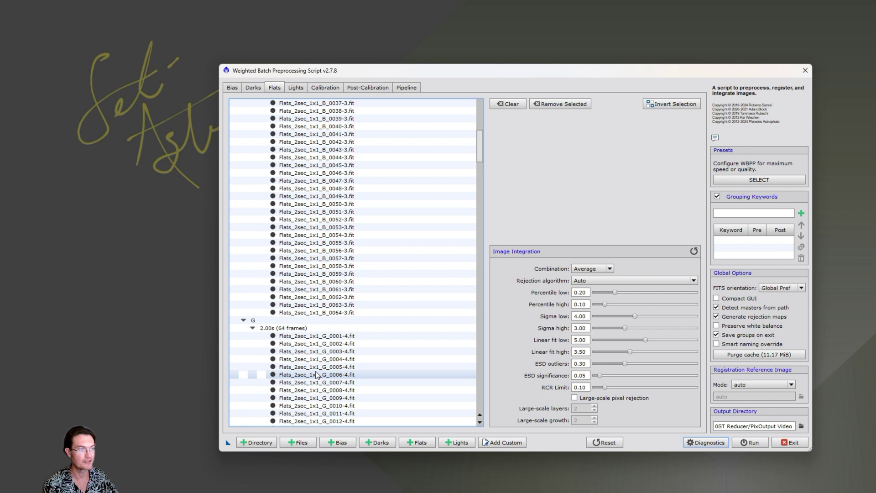
pyautogui.scroll(-20, 317, 374)
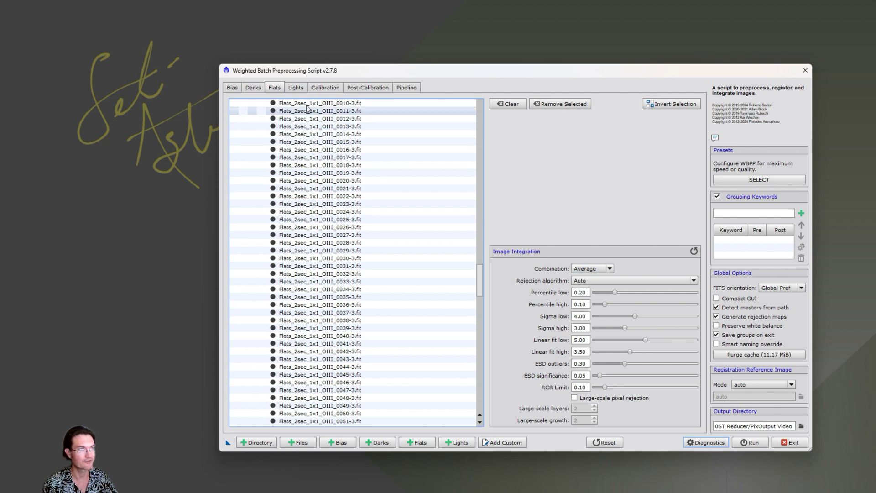
pyautogui.click(295, 88)
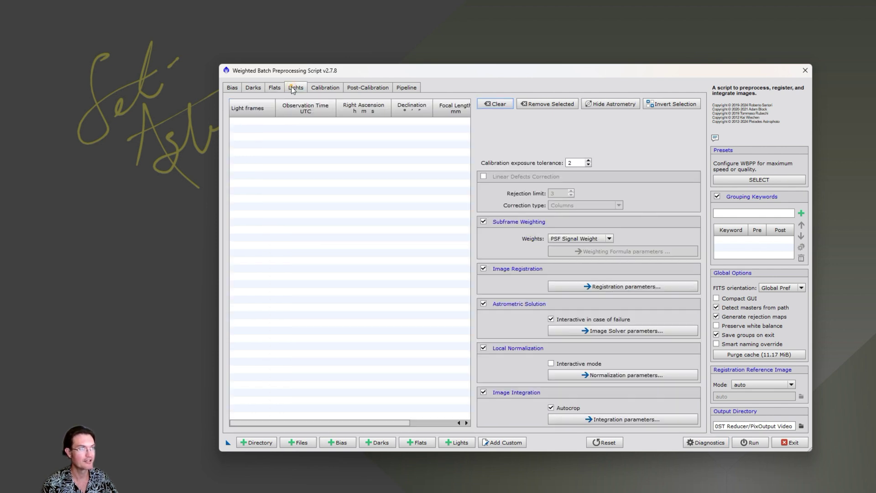
# Search the Light folder for 'lbn603' and add all results, giving 62 Ha frames at 900 s
pyautogui.click(458, 442)
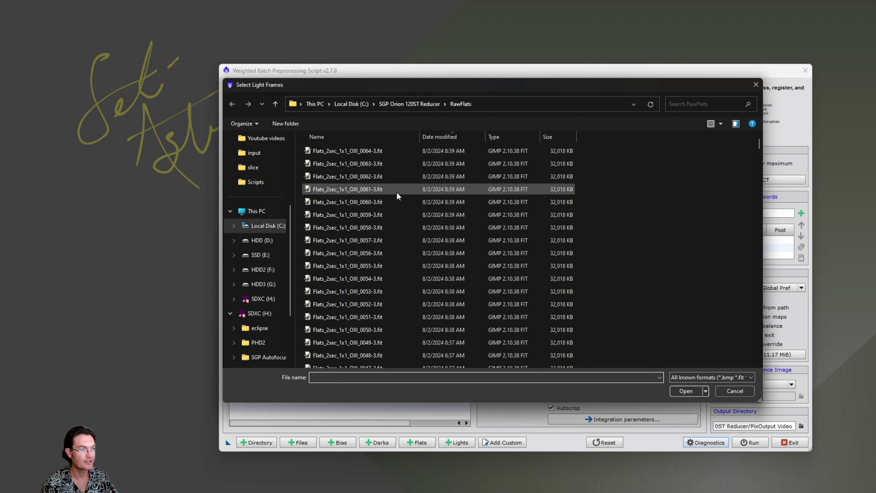
pyautogui.click(275, 104)
pyautogui.doubleClick(341, 189)
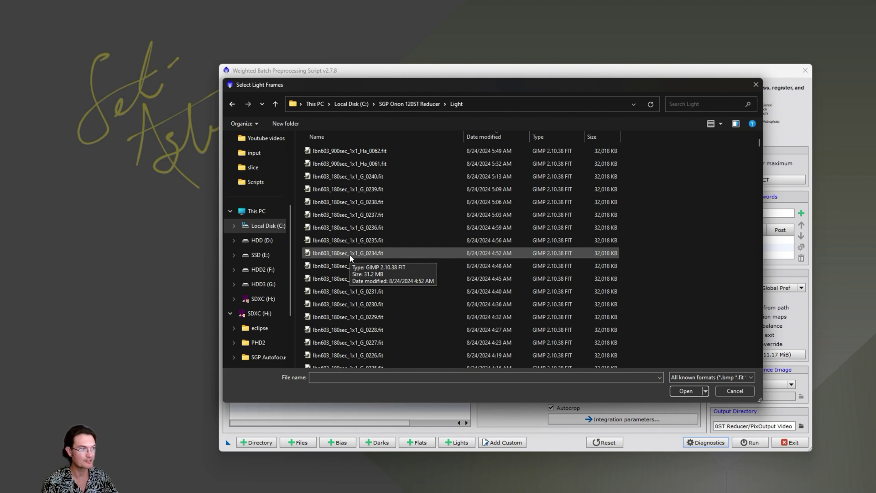
pyautogui.click(686, 99)
pyautogui.click(688, 102)
pyautogui.write('lb')
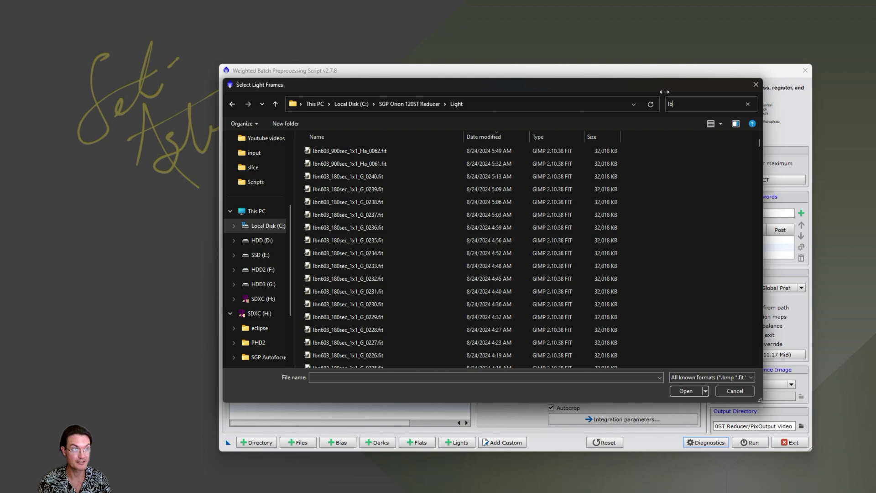
pyautogui.write('n603')
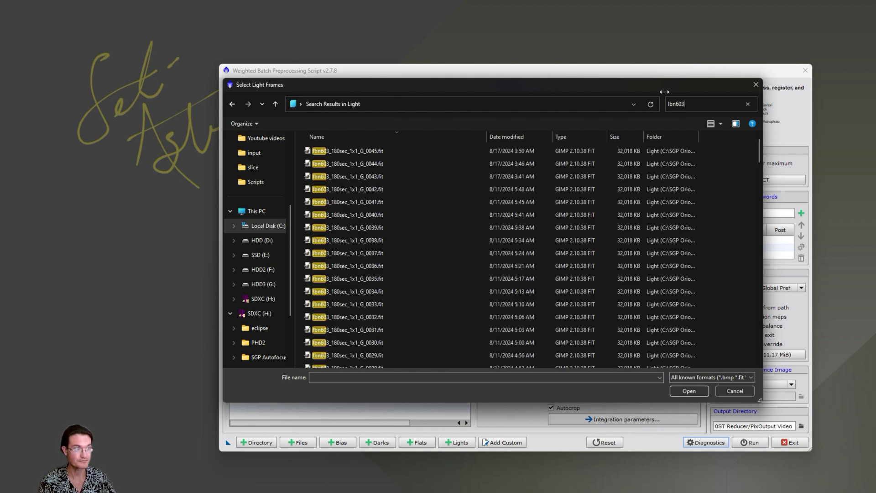
pyautogui.click(380, 218)
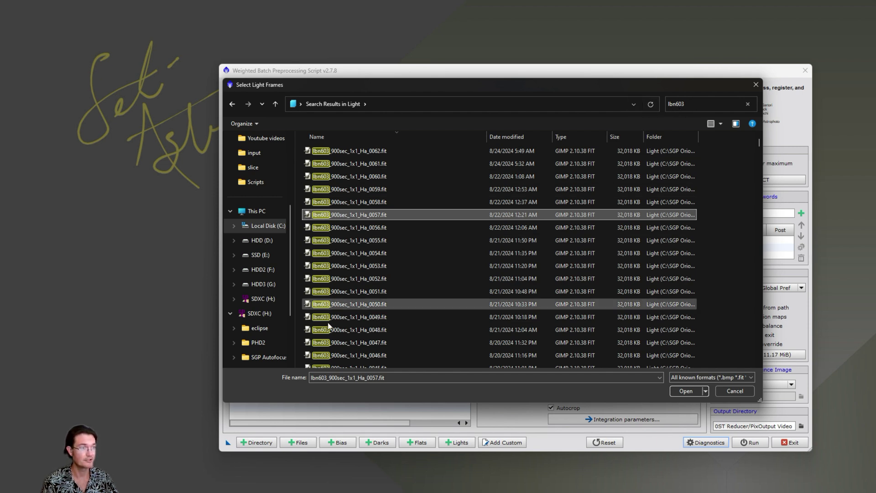
pyautogui.click(360, 253)
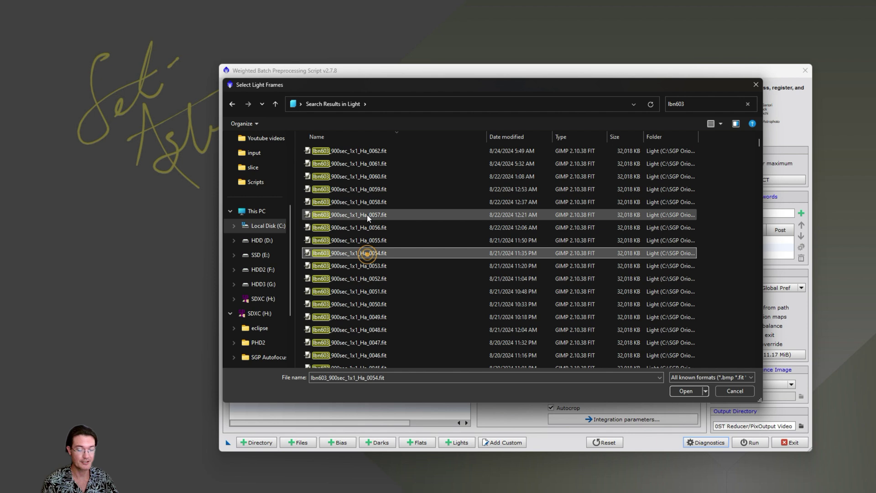
pyautogui.hotkey('ctrl', 'a')
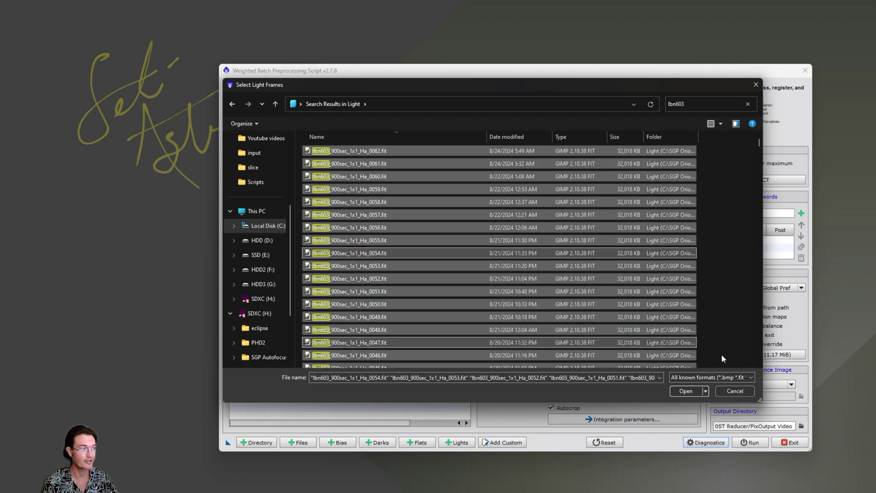
pyautogui.click(684, 392)
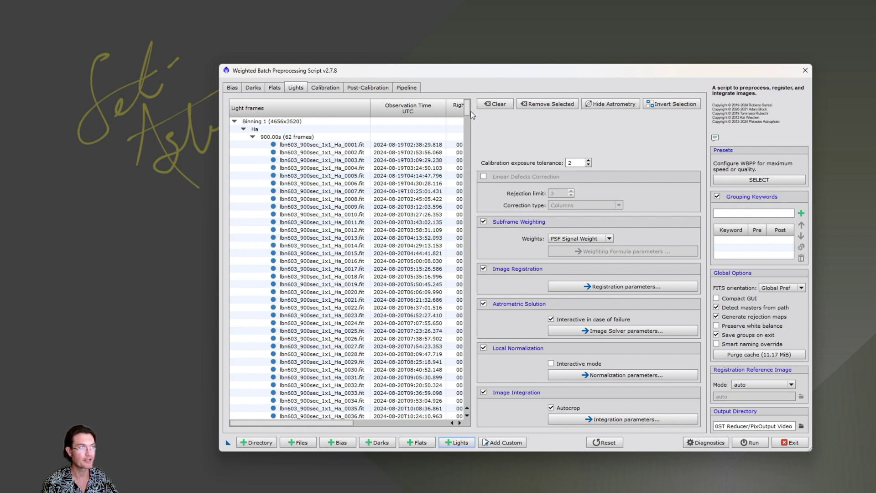
# Review the Image Registration settings: distortion correction on, detection scales at 5
pyautogui.moveTo(469, 110)
pyautogui.mouseDown()
pyautogui.moveTo(467, 264)
pyautogui.moveTo(476, 292)
pyautogui.moveTo(466, 103)
pyautogui.mouseUp()
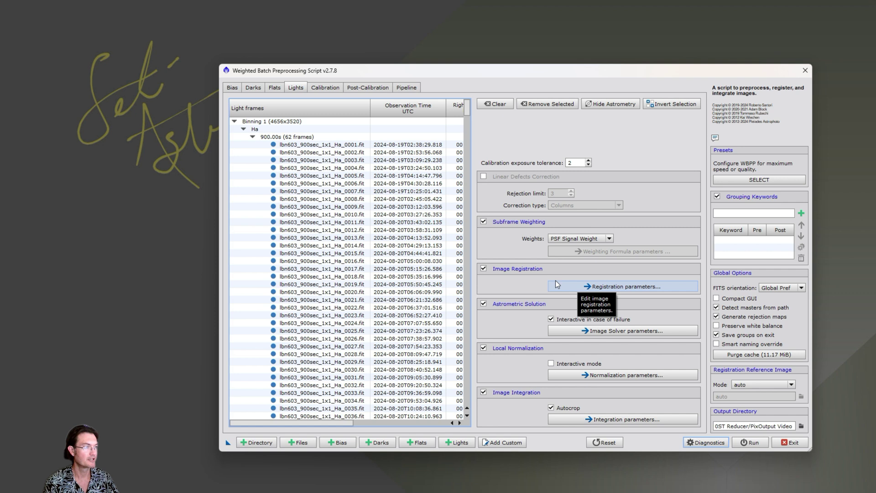
pyautogui.click(580, 289)
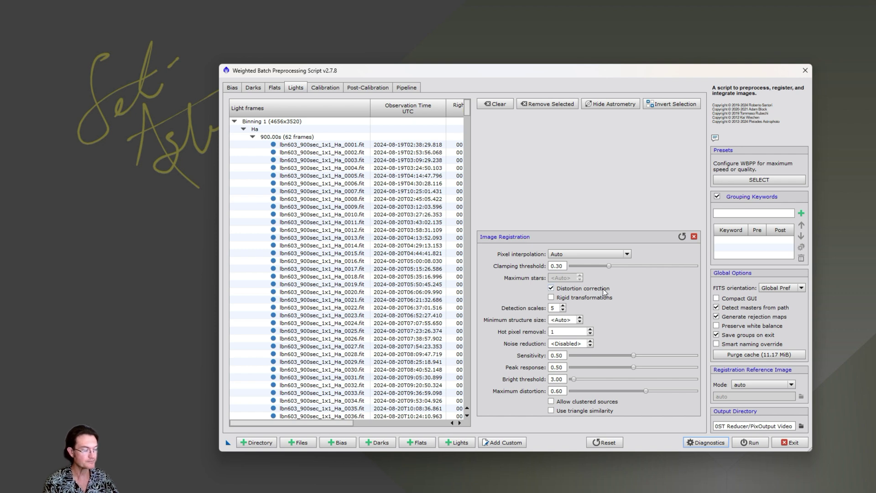
pyautogui.moveTo(605, 291)
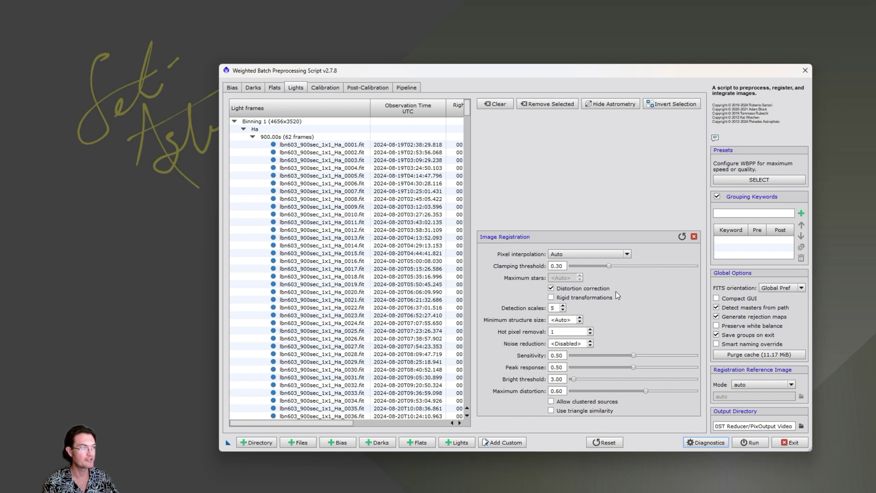
# Review the Image Integration rejection settings, including ESD significance, then show the calibration summary
pyautogui.click(694, 237)
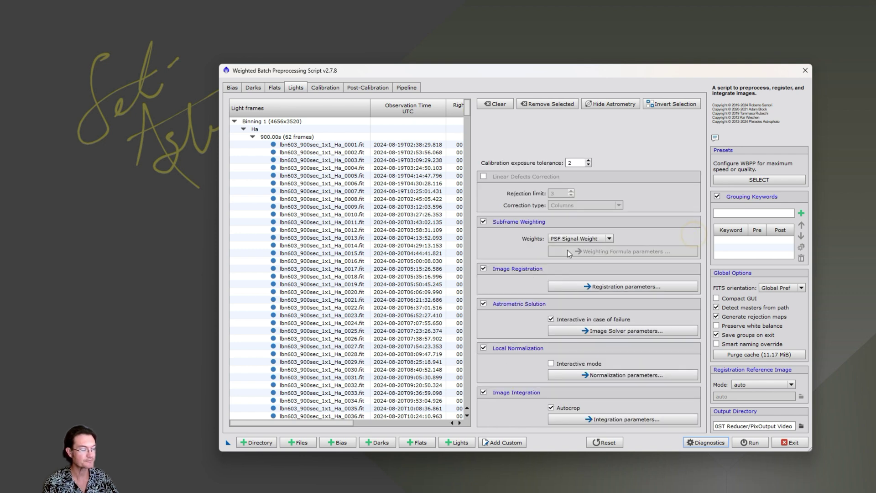
pyautogui.click(562, 418)
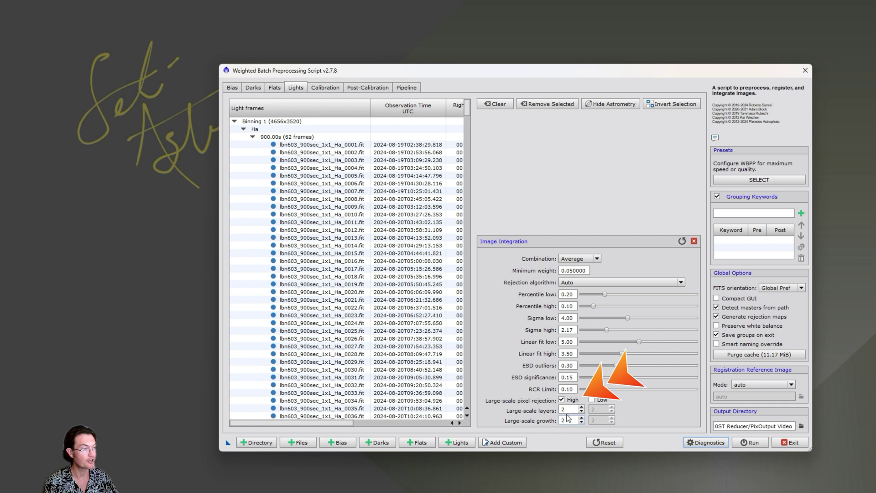
pyautogui.moveTo(540, 382)
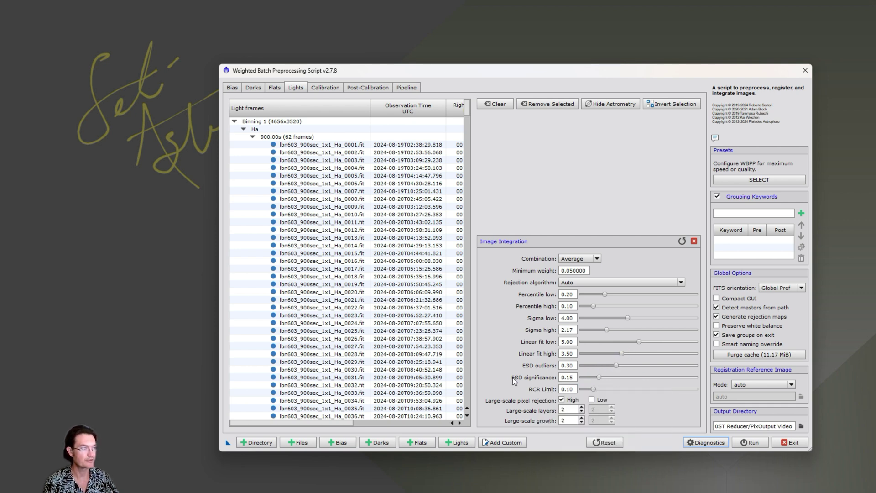
pyautogui.moveTo(507, 381)
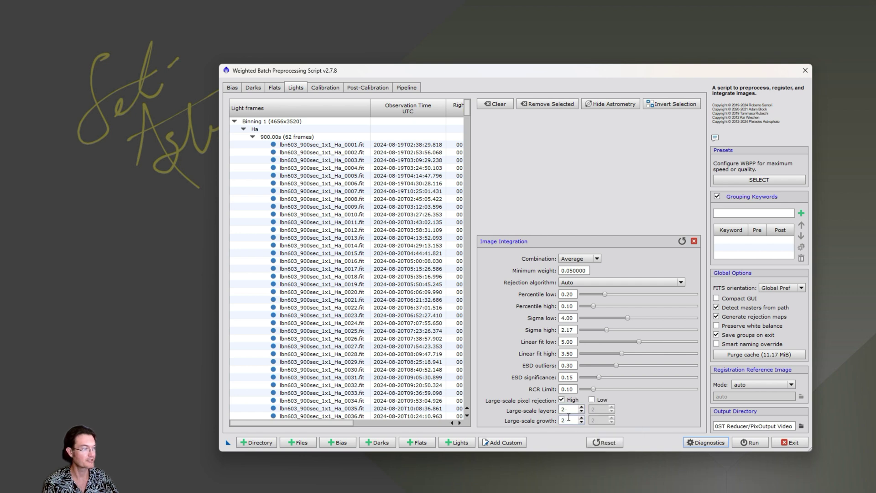
pyautogui.click(326, 89)
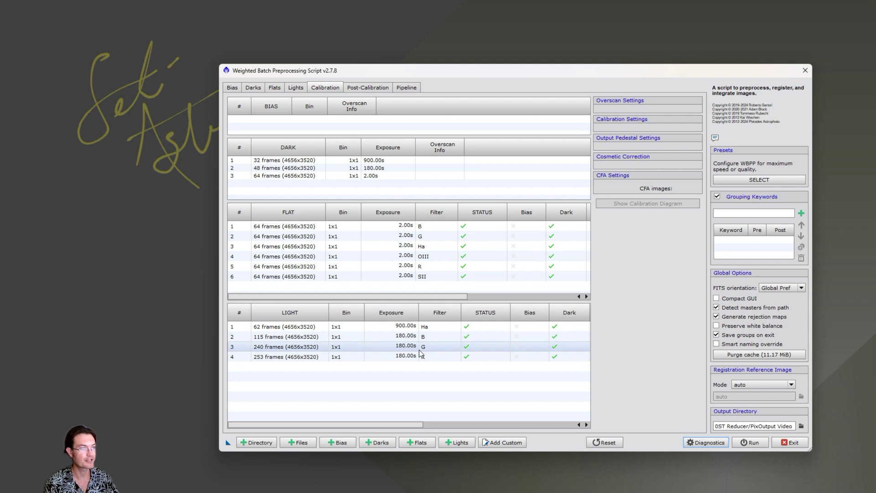
# Step through the Ha, B, G and R light groups to see their matched darks and flats
pyautogui.click(396, 328)
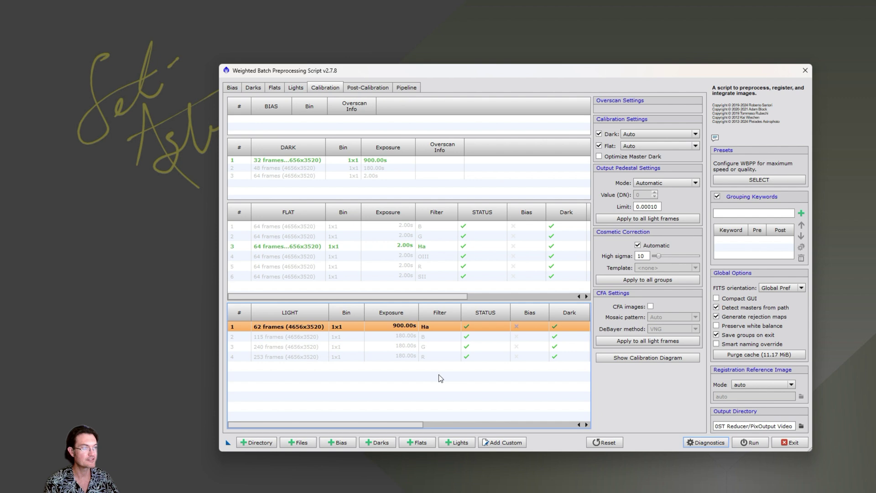
pyautogui.moveTo(392, 425); pyautogui.dragTo(432, 422)
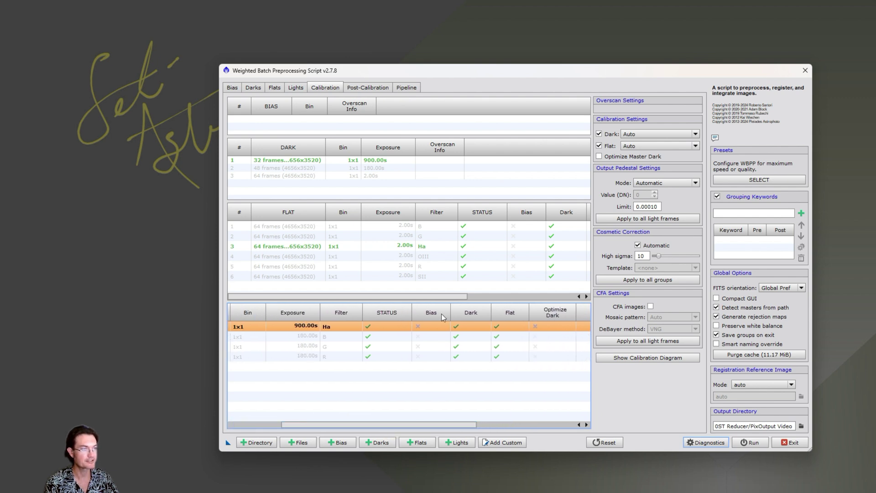
pyautogui.click(416, 337)
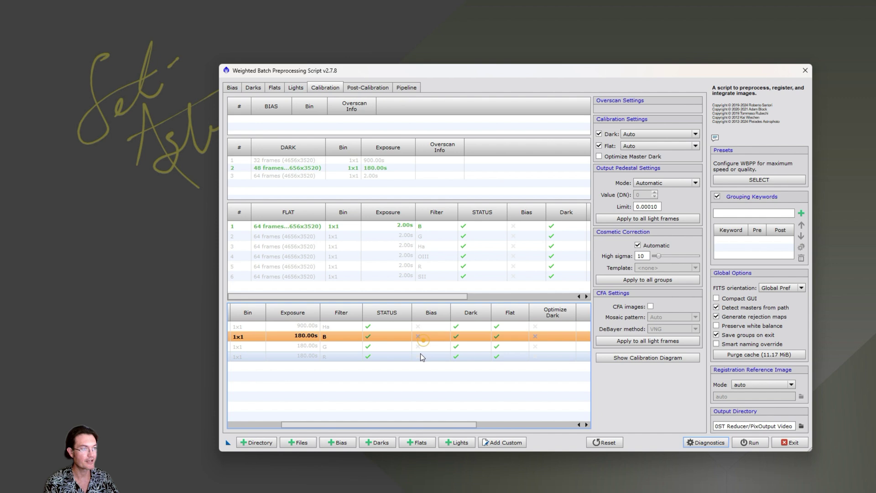
pyautogui.click(418, 350)
pyautogui.click(417, 355)
pyautogui.click(533, 325)
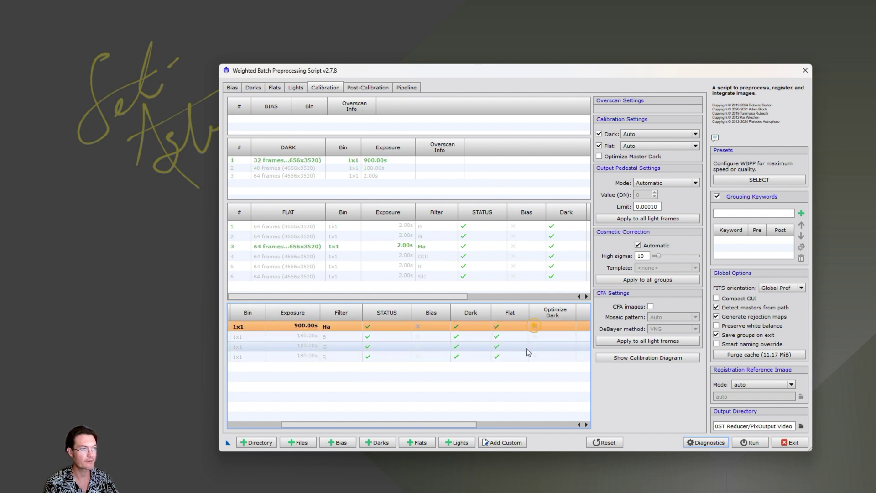
pyautogui.click(525, 348)
pyautogui.moveTo(435, 428); pyautogui.dragTo(381, 428)
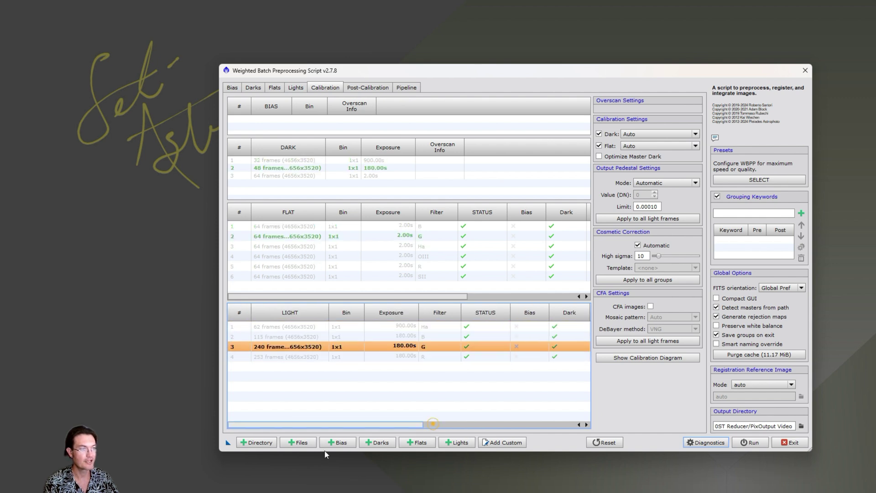
pyautogui.click(447, 341)
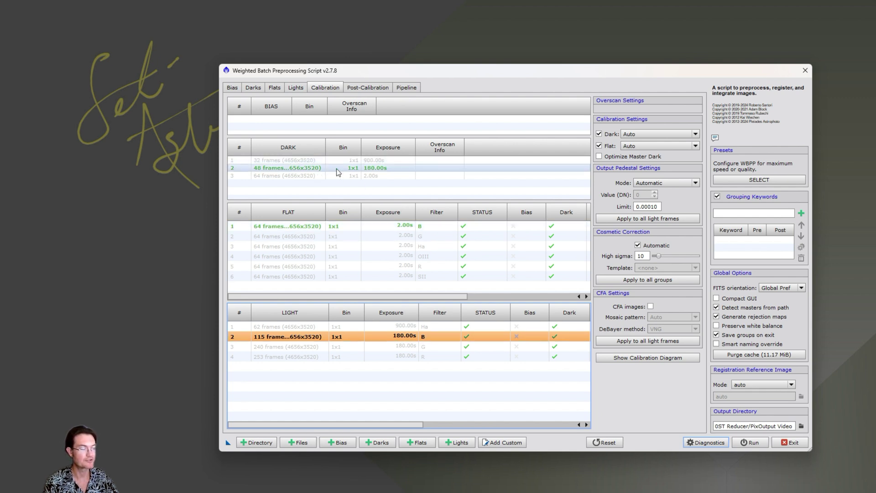
# Inspect the B flat group's settings, then recheck the B, R and Ha light group matches
pyautogui.click(399, 228)
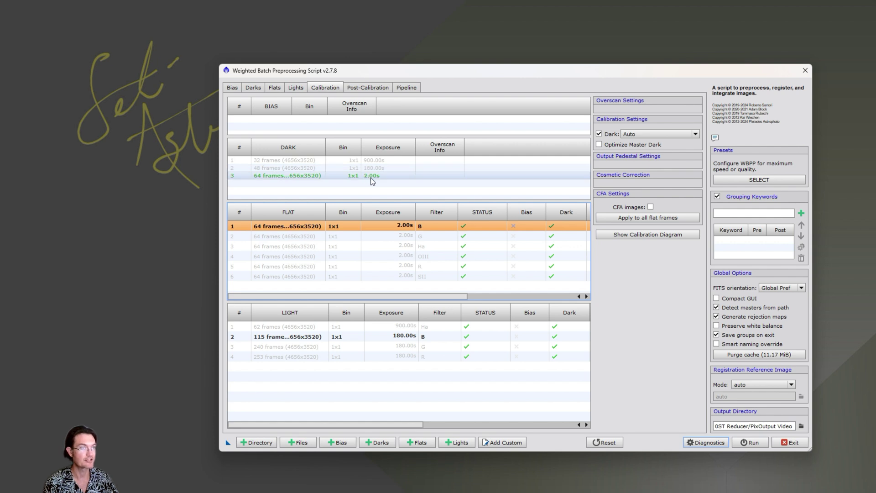
pyautogui.click(391, 333)
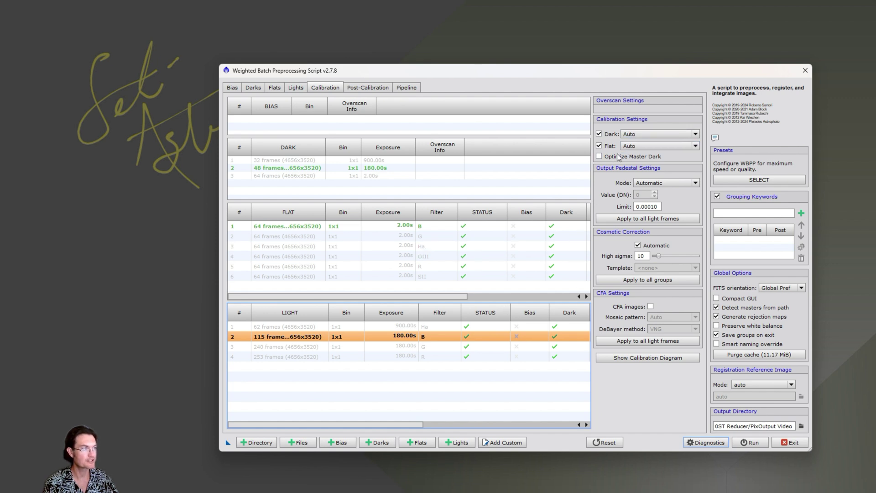
pyautogui.click(455, 357)
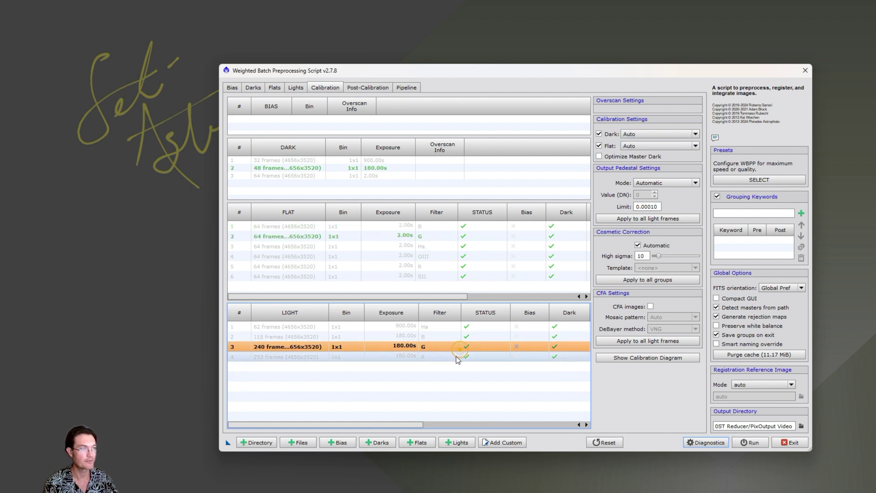
pyautogui.click(455, 337)
pyautogui.click(451, 327)
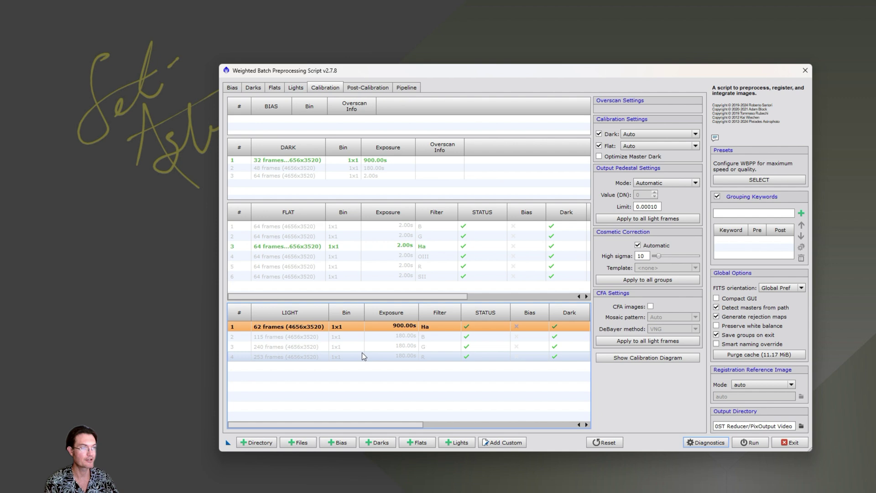
# Check the B, G and R light matches, inspecting the R master flat and 2.00 s master dark
pyautogui.click(343, 339)
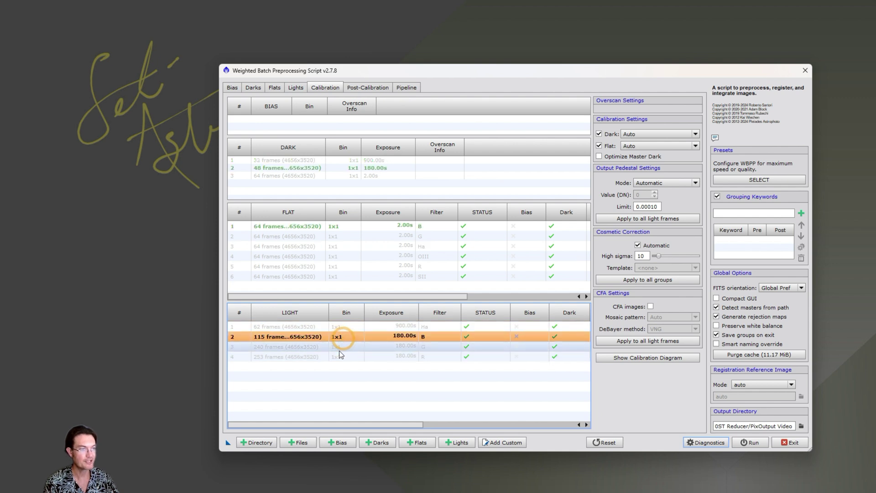
pyautogui.click(338, 350)
pyautogui.click(347, 342)
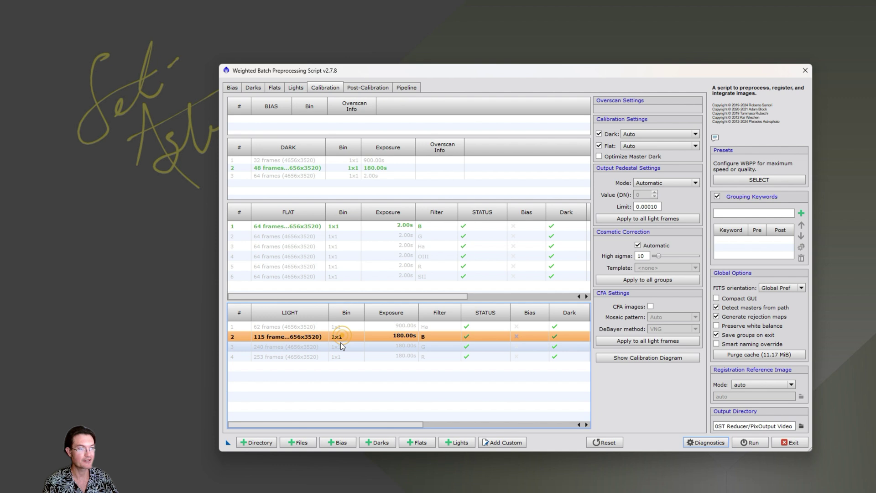
pyautogui.click(338, 358)
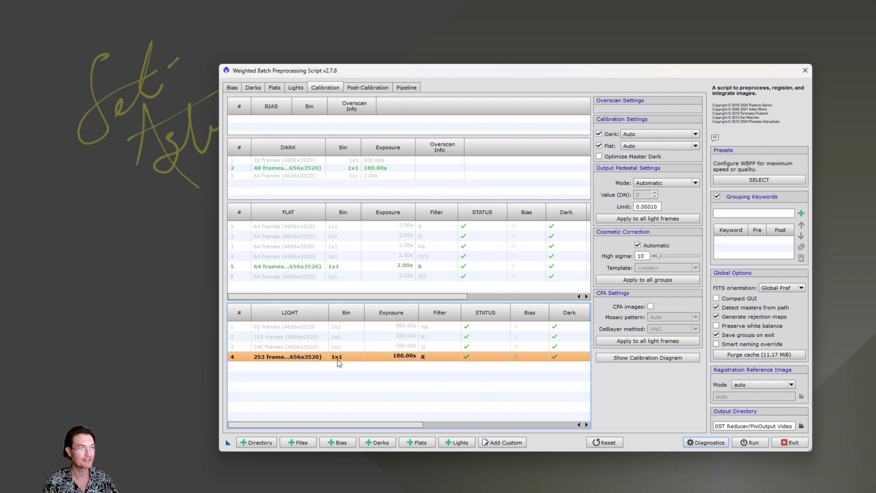
pyautogui.click(337, 267)
pyautogui.click(320, 176)
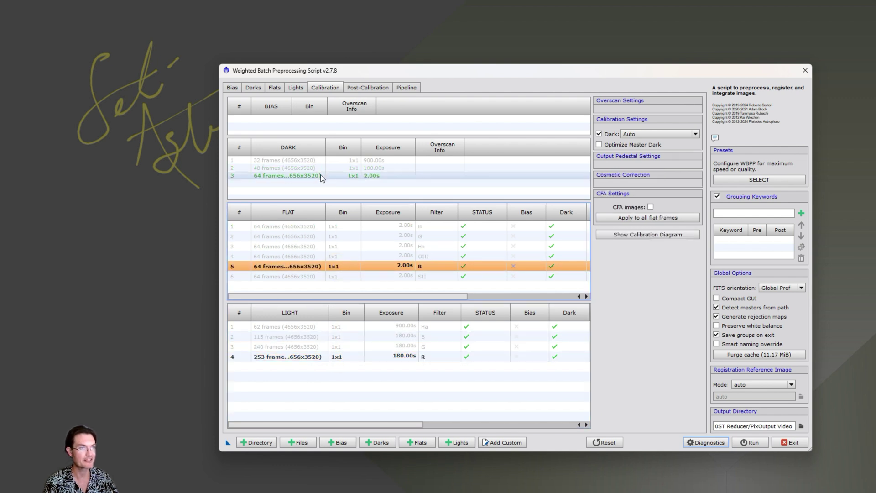
pyautogui.click(382, 338)
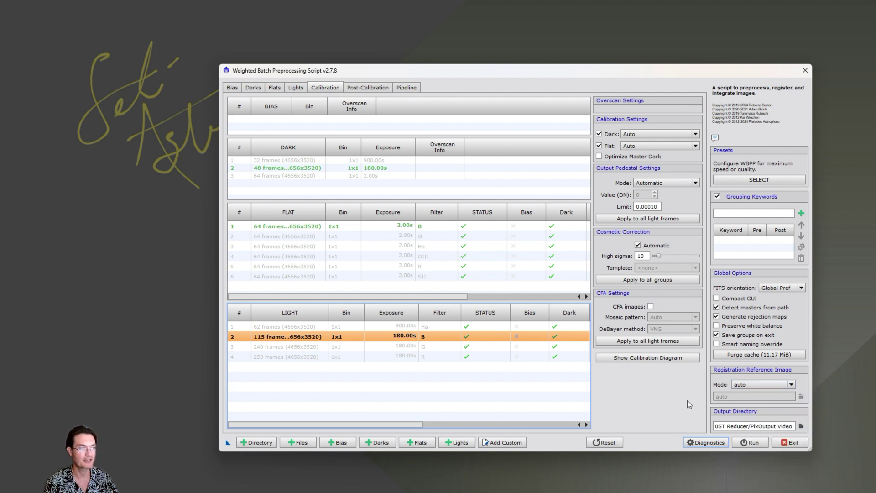
pyautogui.moveTo(408, 427)
pyautogui.mouseDown()
pyautogui.moveTo(433, 429)
pyautogui.moveTo(416, 428)
pyautogui.mouseUp()
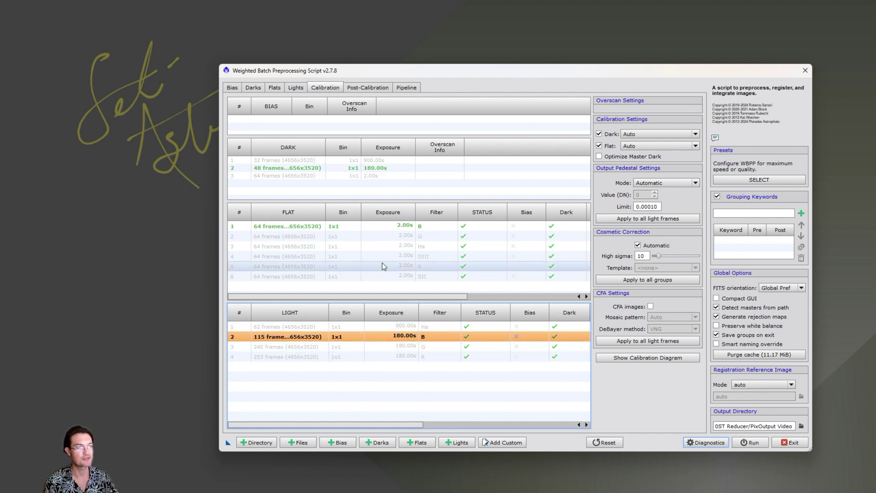
# Recheck the G, R, B and Ha light groups' matches before returning to the lights list
pyautogui.click(385, 348)
pyautogui.click(382, 358)
pyautogui.click(379, 338)
pyautogui.click(373, 328)
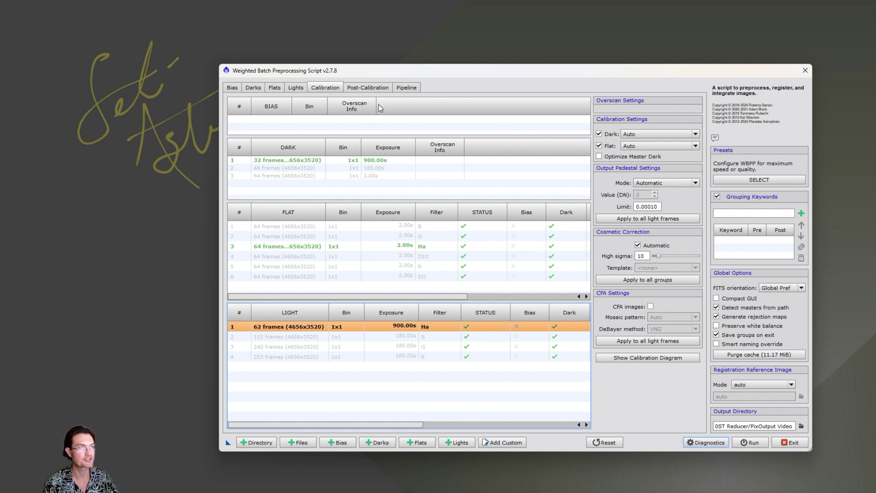
pyautogui.moveTo(299, 88); pyautogui.dragTo(343, 59)
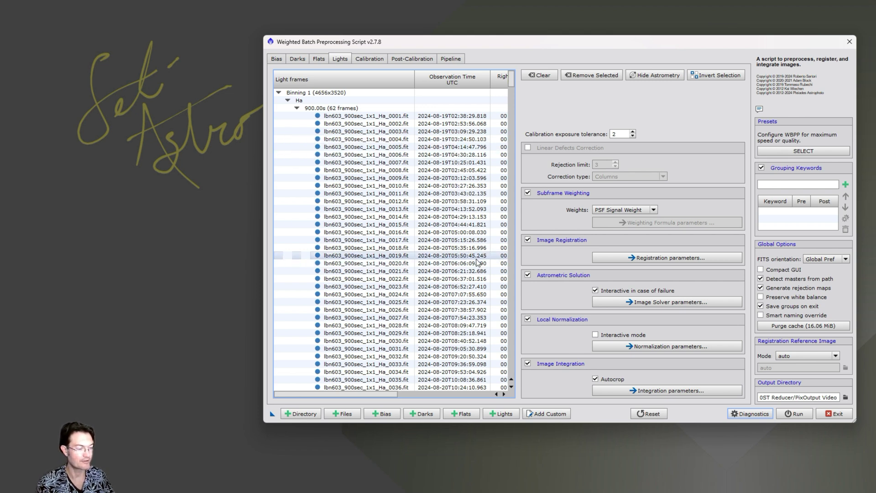
pyautogui.click(436, 59)
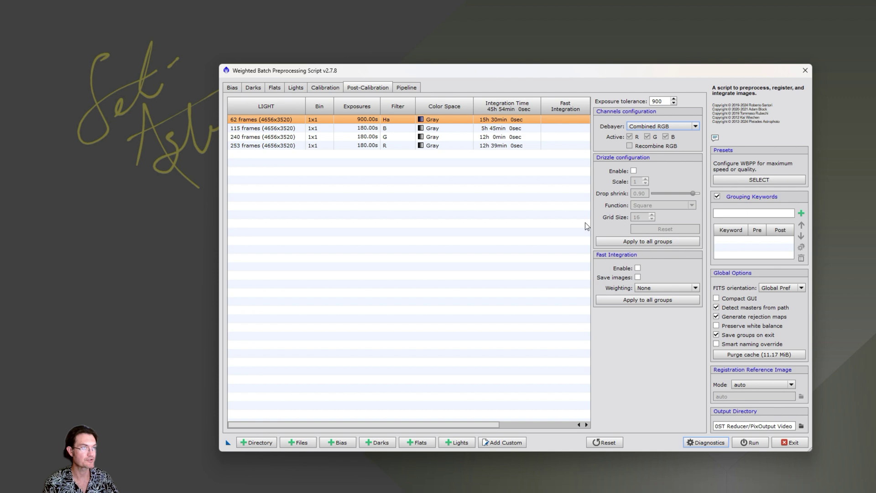
pyautogui.click(634, 171)
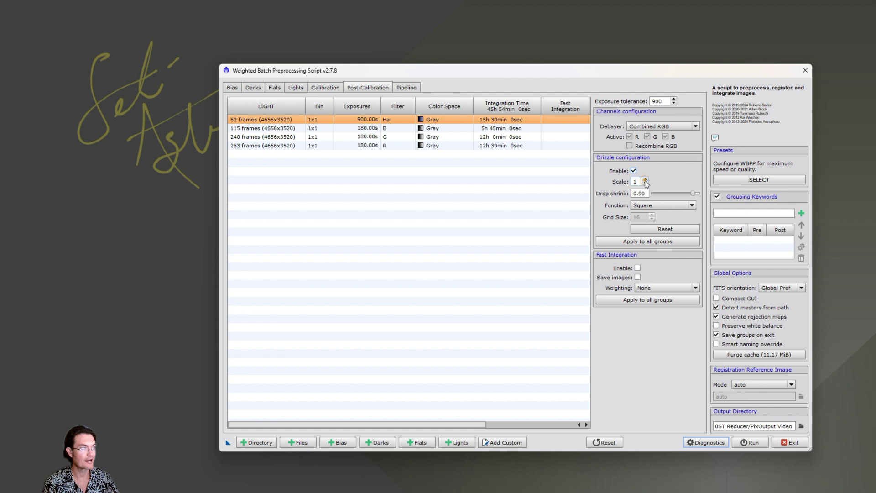
pyautogui.click(646, 180)
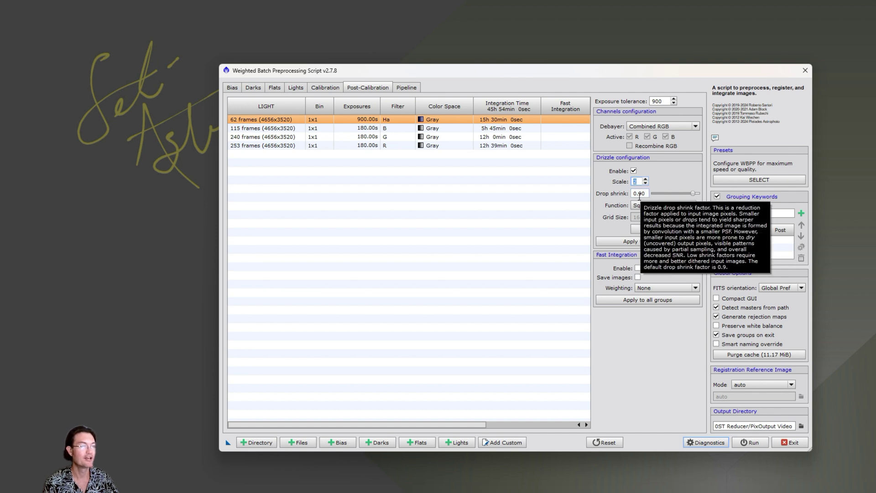
pyautogui.click(637, 193)
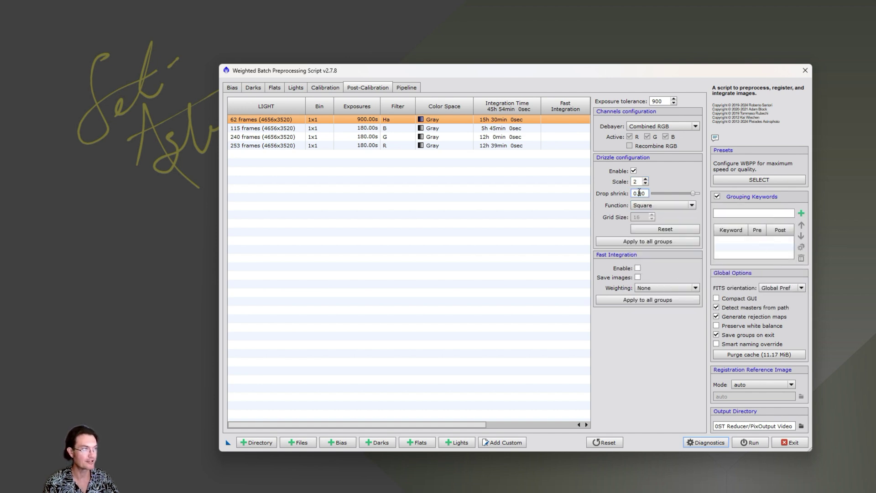
pyautogui.doubleClick(639, 193)
pyautogui.write('80')
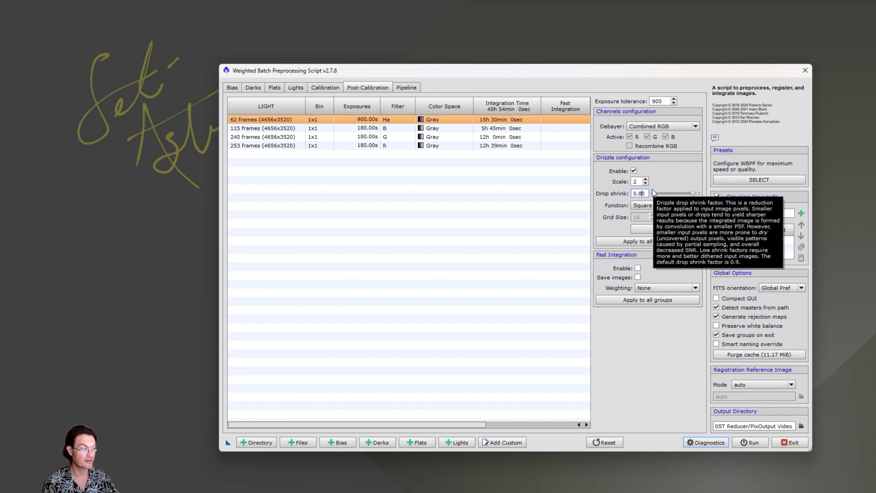
pyautogui.click(257, 137)
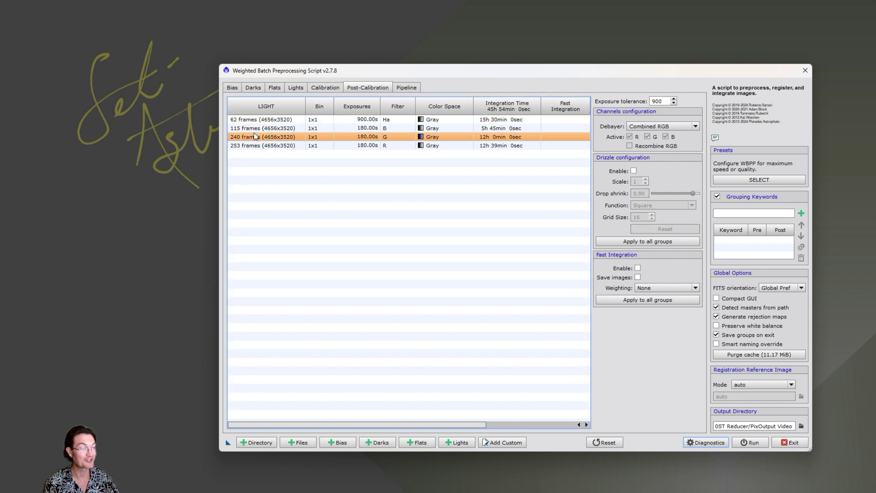
pyautogui.click(479, 119)
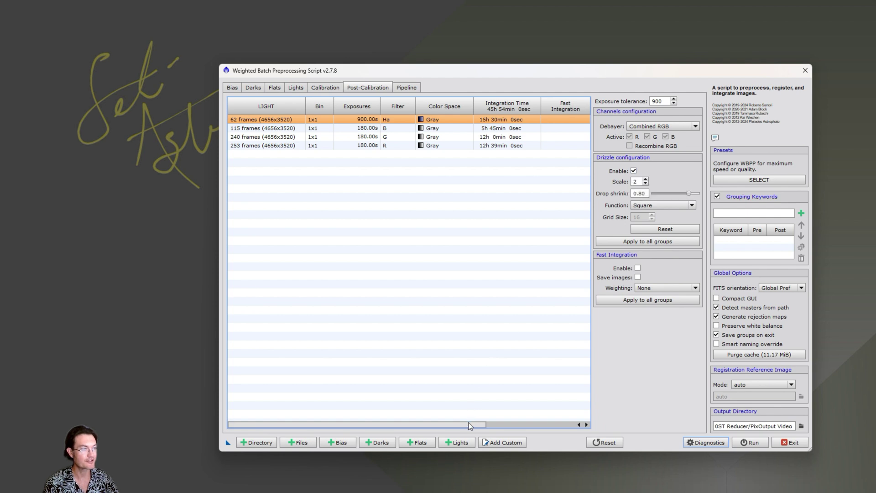
# Review each light group's drizzle settings and apply Ha's drizzle settings to all groups
pyautogui.moveTo(467, 425); pyautogui.dragTo(577, 424)
pyautogui.moveTo(478, 130); pyautogui.dragTo(479, 145)
pyautogui.click(486, 120)
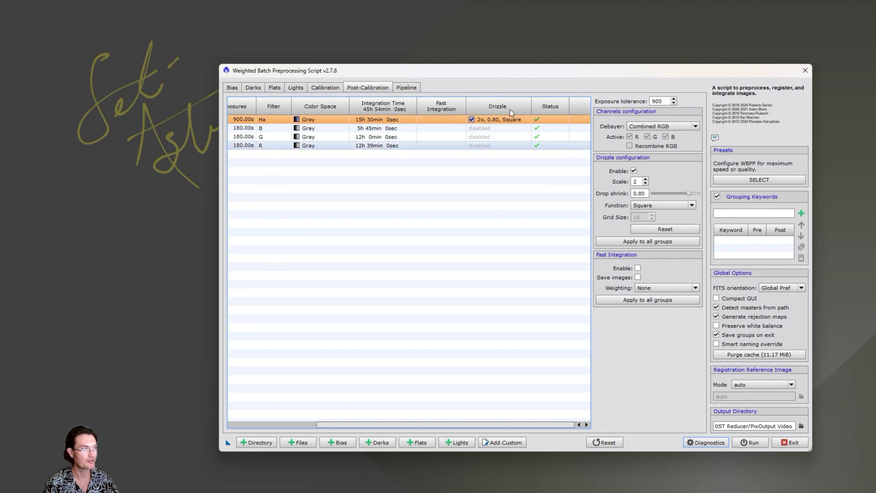
pyautogui.click(620, 243)
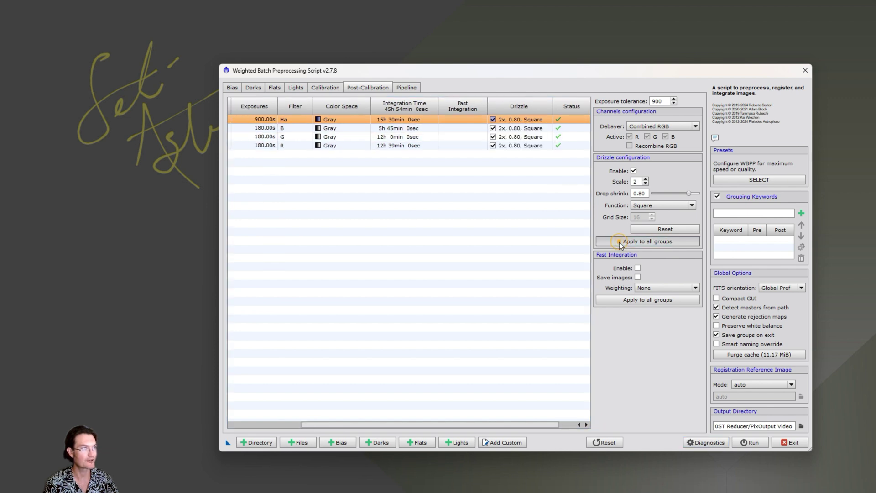
# Disable drizzle for all light groups and confirm the Ha, B, G and R rows read disabled
pyautogui.click(511, 129)
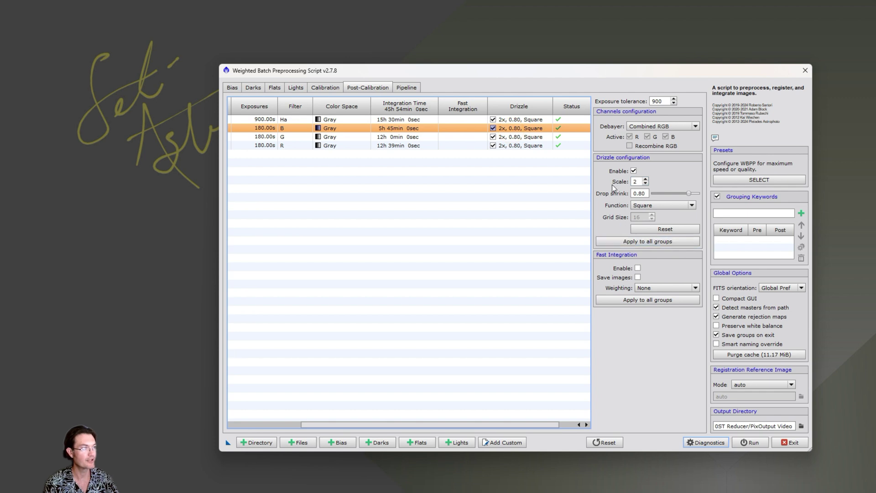
pyautogui.click(633, 170)
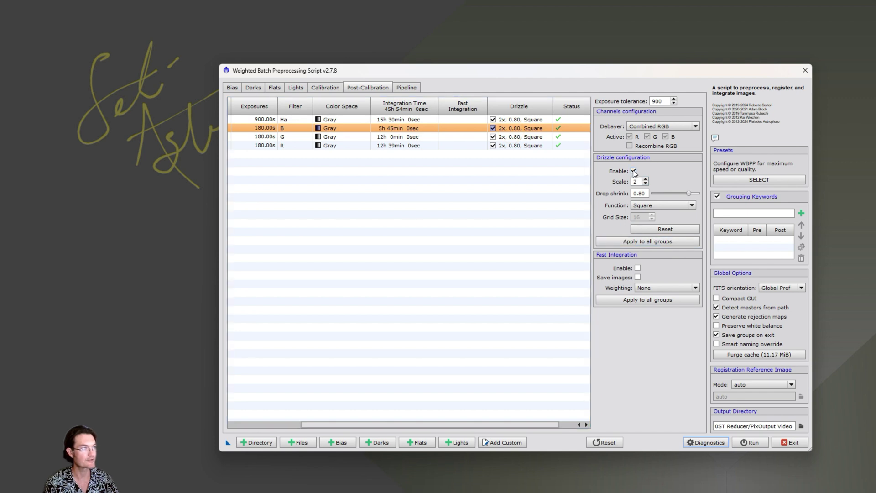
pyautogui.click(627, 242)
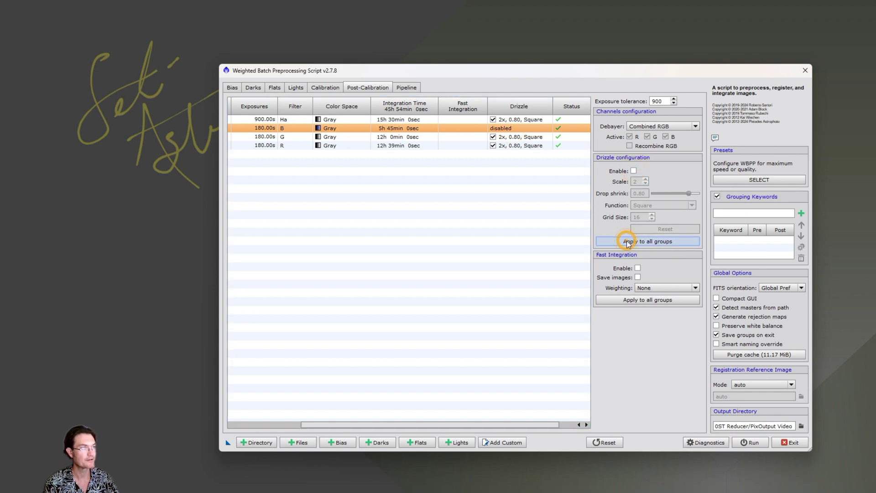
pyautogui.click(526, 132)
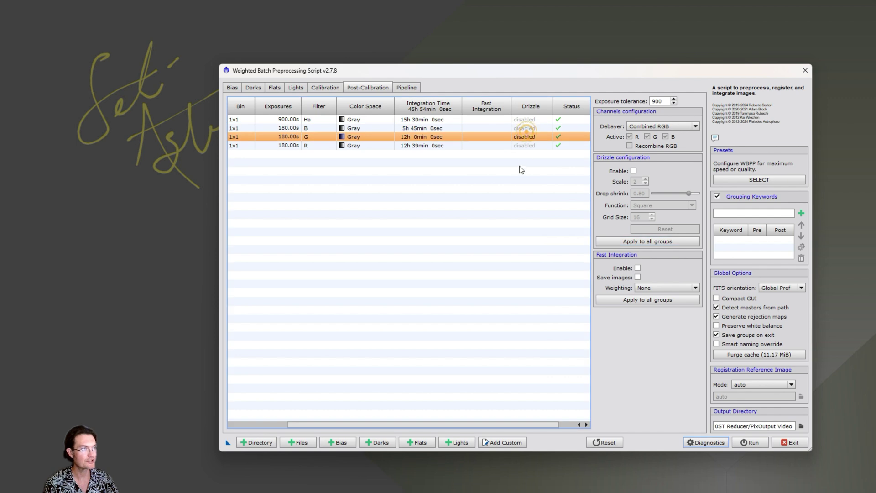
pyautogui.click(531, 119)
pyautogui.click(523, 136)
pyautogui.moveTo(450, 424); pyautogui.dragTo(531, 428)
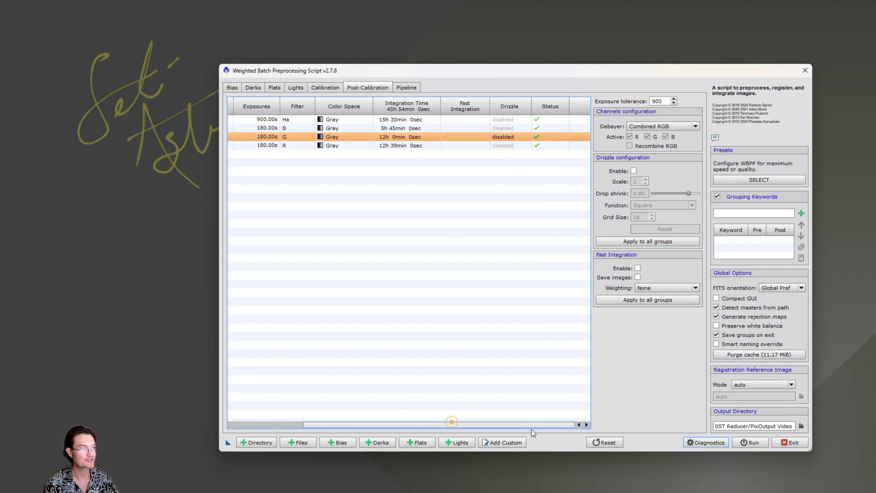
pyautogui.click(499, 119)
pyautogui.moveTo(483, 420); pyautogui.dragTo(377, 425)
# Review WBPP's planned pipeline operations and disk estimates, closing the Image Integration panel on Lights
pyautogui.click(412, 88)
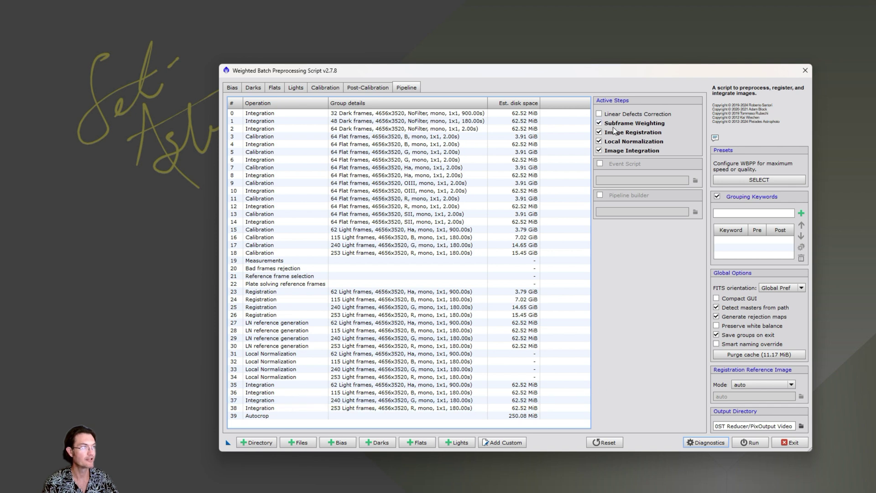
pyautogui.click(296, 87)
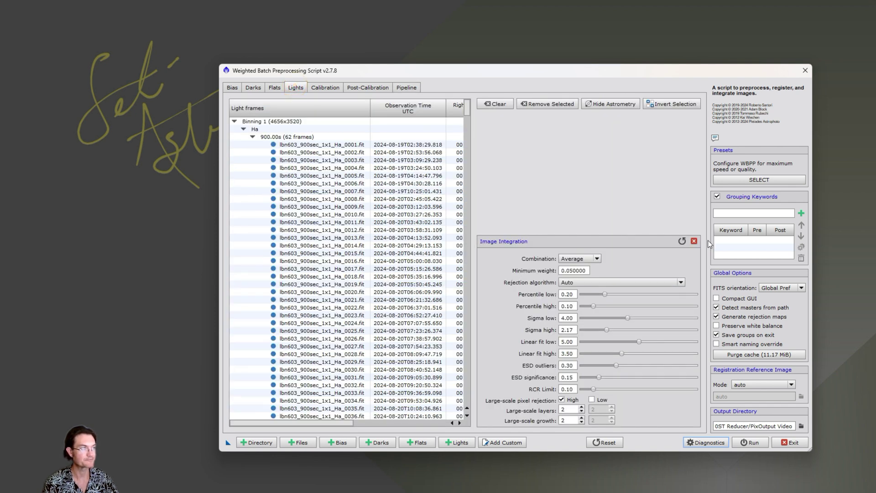
pyautogui.click(693, 241)
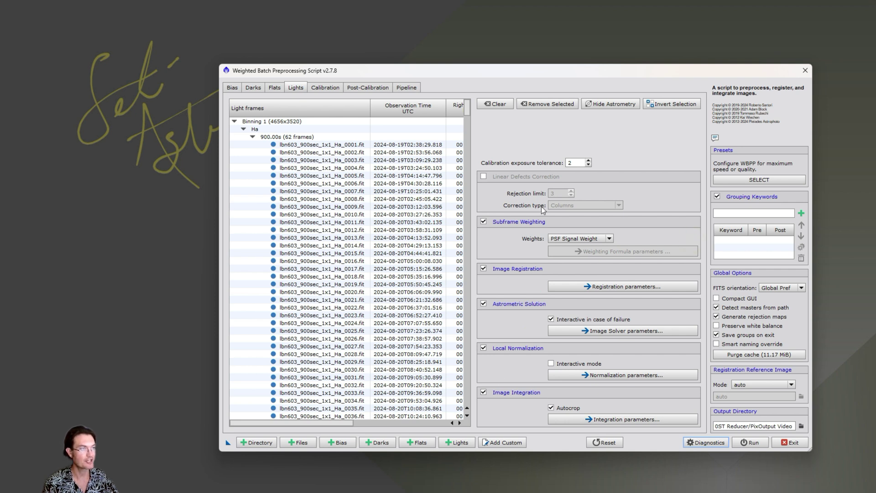
# Accept the diagnostic notes and run WBPP until every operation succeeds in 02:23:13
pyautogui.click(407, 87)
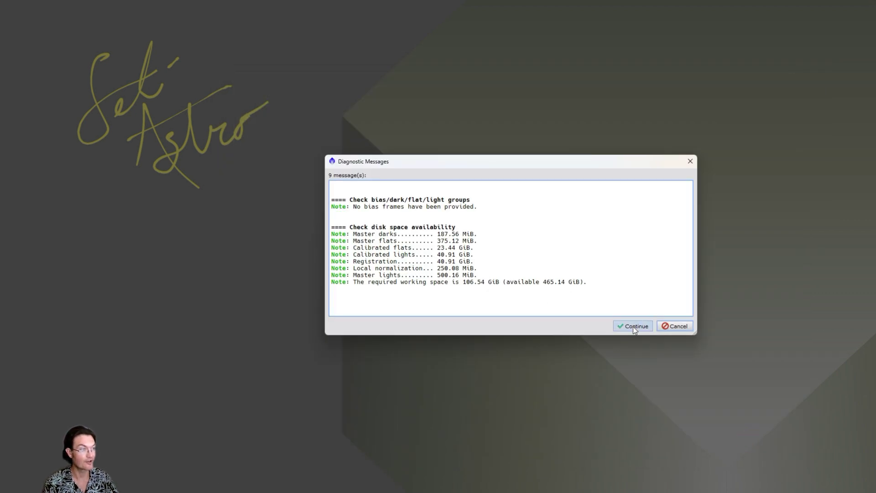
pyautogui.click(634, 326)
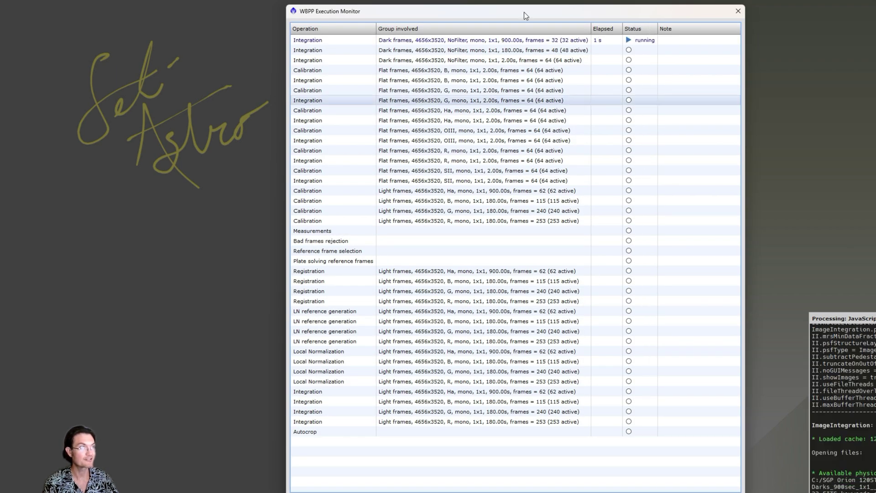
pyautogui.moveTo(524, 11)
pyautogui.mouseDown()
pyautogui.moveTo(523, 1)
pyautogui.moveTo(523, 12)
pyautogui.mouseUp()
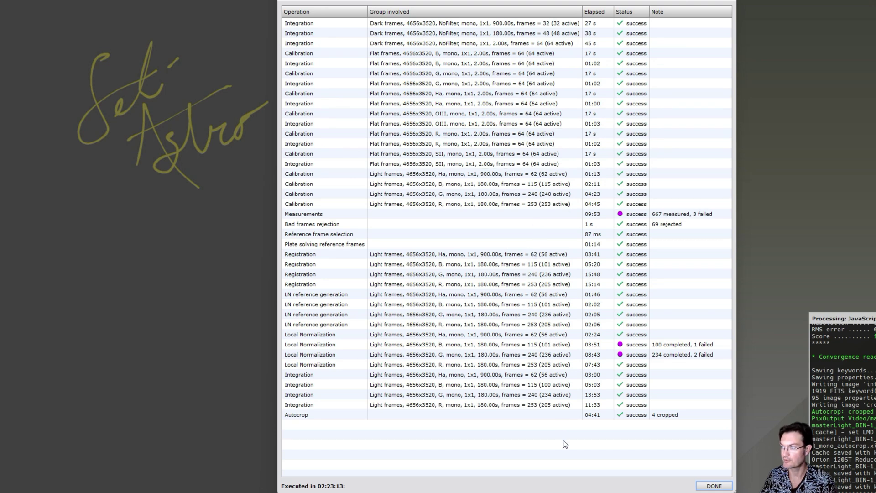
# Inspect the Measurements, rejection, Local Normalization, B/G integration and Autocrop results, then close the monitor
pyautogui.click(672, 215)
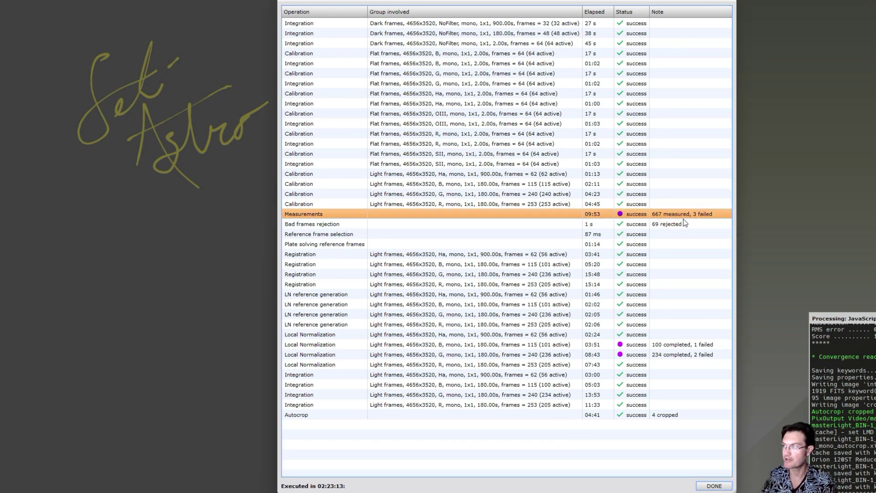
pyautogui.click(668, 225)
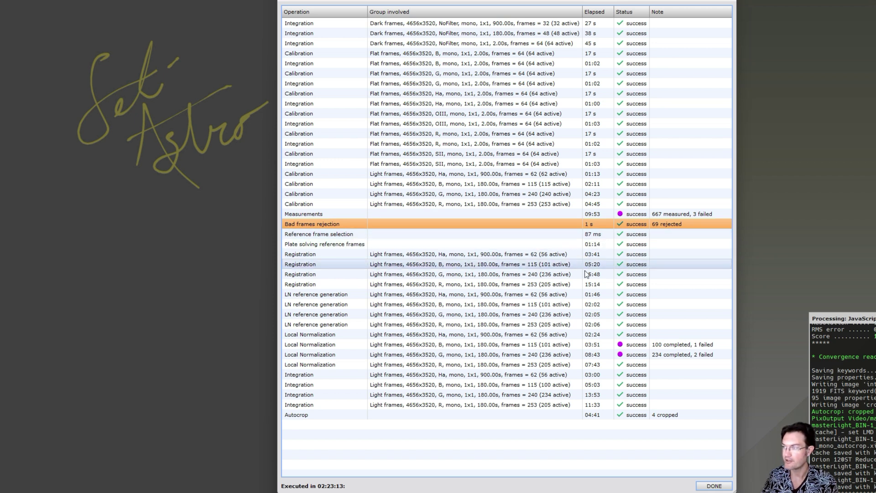
pyautogui.click(544, 354)
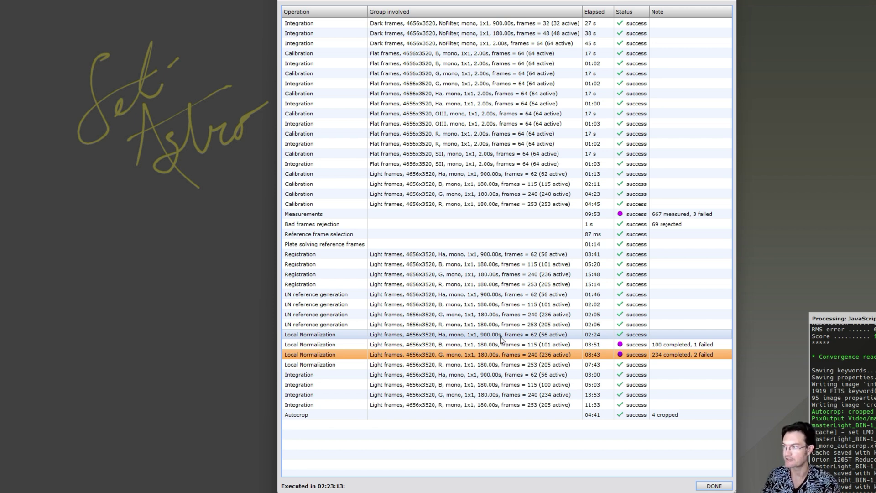
pyautogui.click(413, 384)
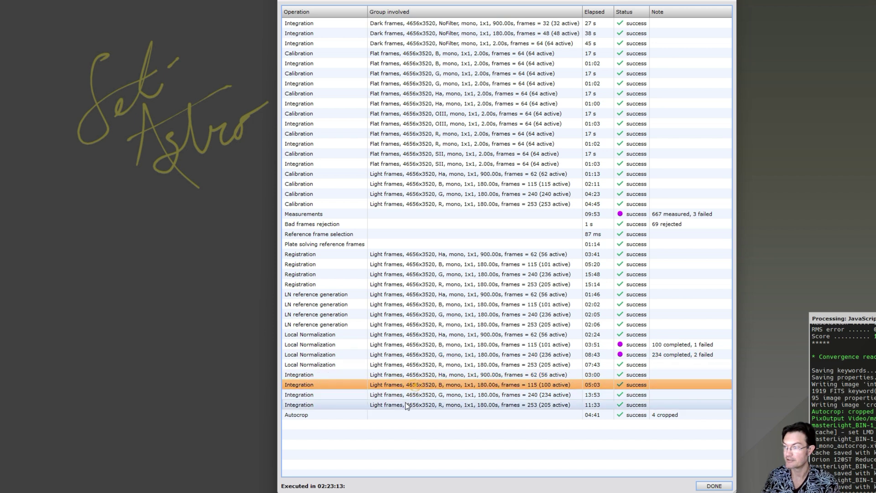
pyautogui.click(398, 395)
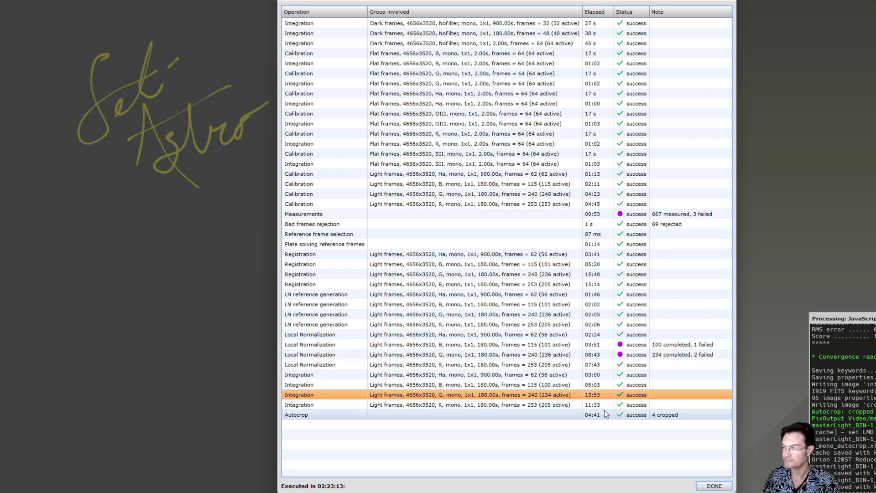
pyautogui.click(619, 415)
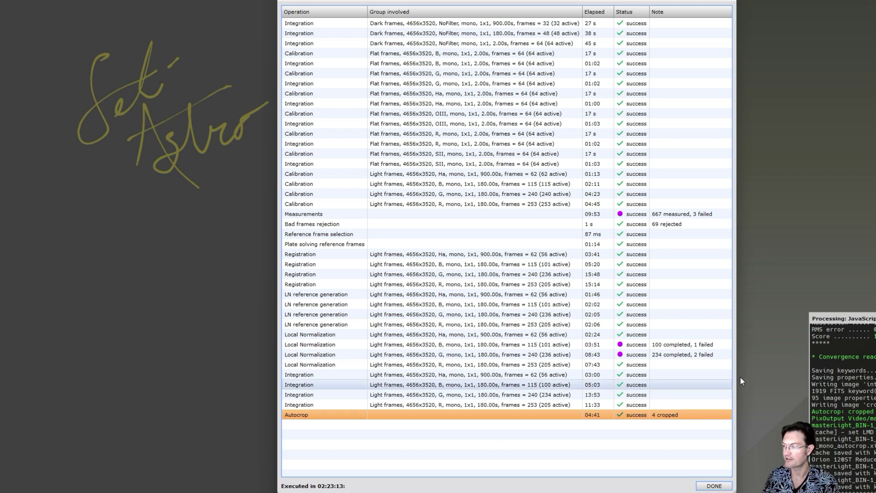
pyautogui.click(717, 487)
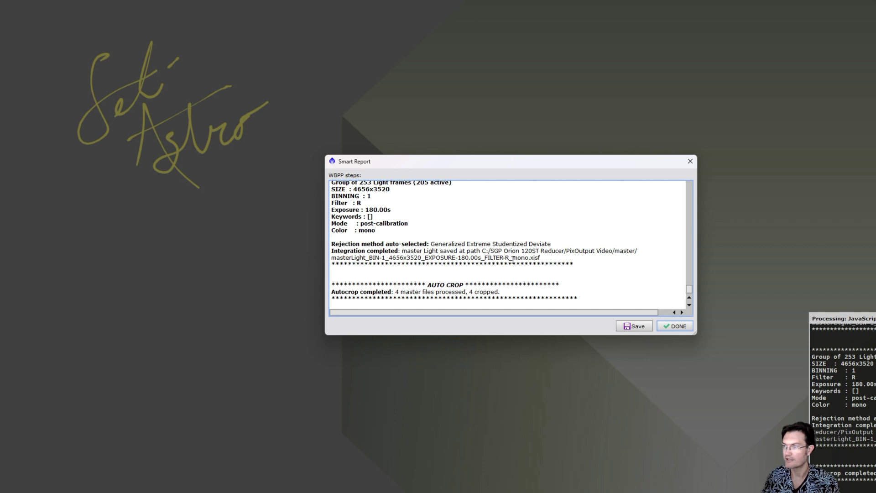
# Scroll the Smart Report, close it, and decline purging the 16.06 MiB cache
pyautogui.scroll(2, 512, 260)
pyautogui.scroll(-2, 514, 262)
pyautogui.scroll(2, 515, 267)
pyautogui.scroll(-2, 517, 274)
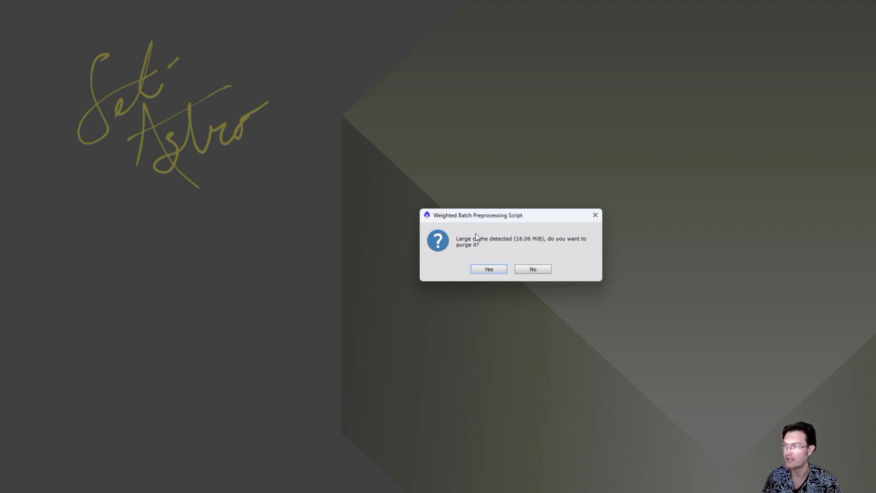
pyautogui.moveTo(480, 218)
pyautogui.mouseDown()
pyautogui.moveTo(465, 188)
pyautogui.moveTo(483, 215)
pyautogui.mouseUp()
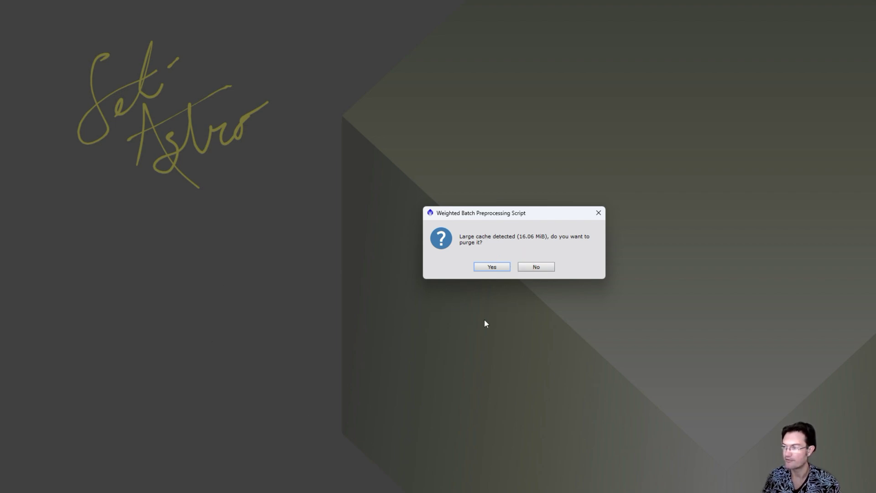
pyautogui.click(538, 270)
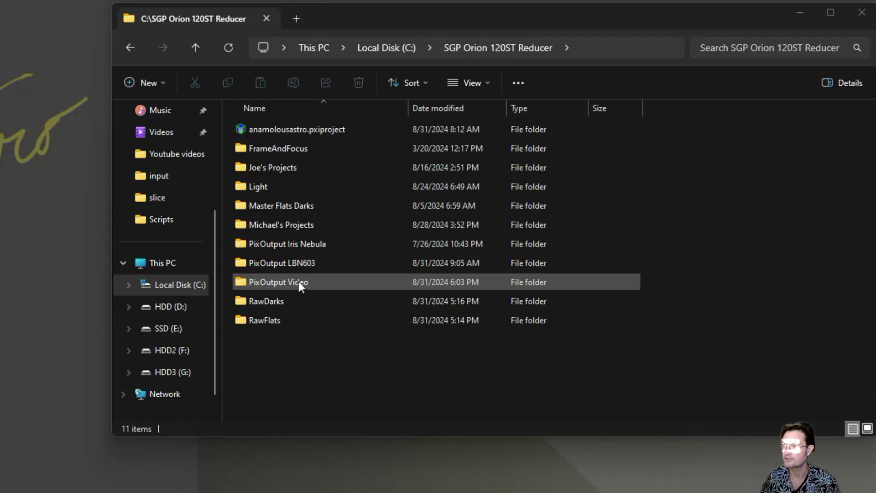
# Open the PixOutput Video folder and enlarge the File Explorer window
pyautogui.doubleClick(273, 283)
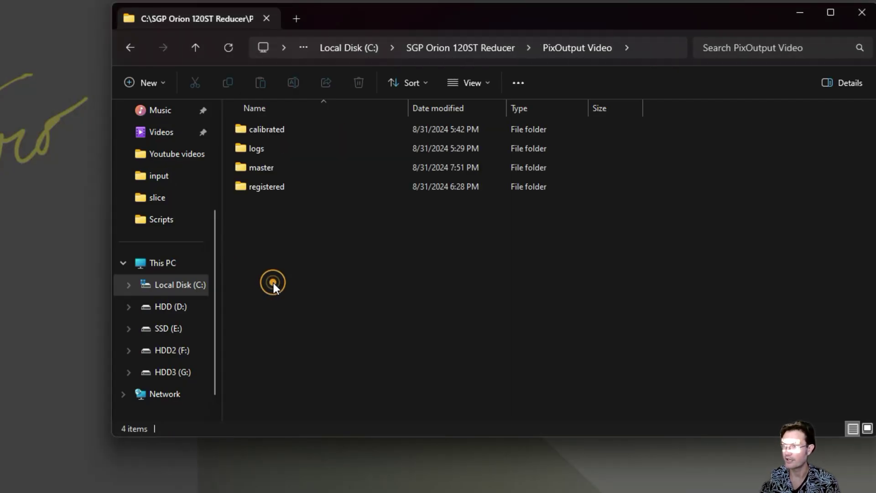
pyautogui.moveTo(323, 23); pyautogui.dragTo(253, 11)
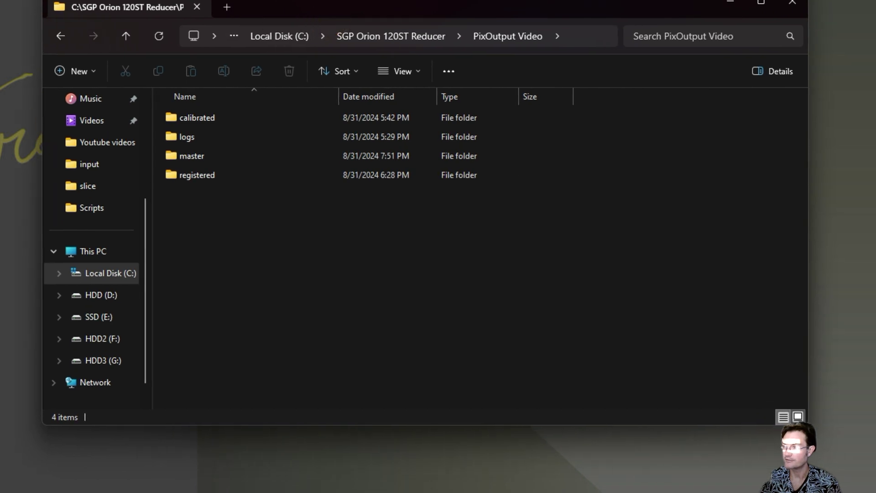
pyautogui.moveTo(807, 425); pyautogui.dragTo(842, 462)
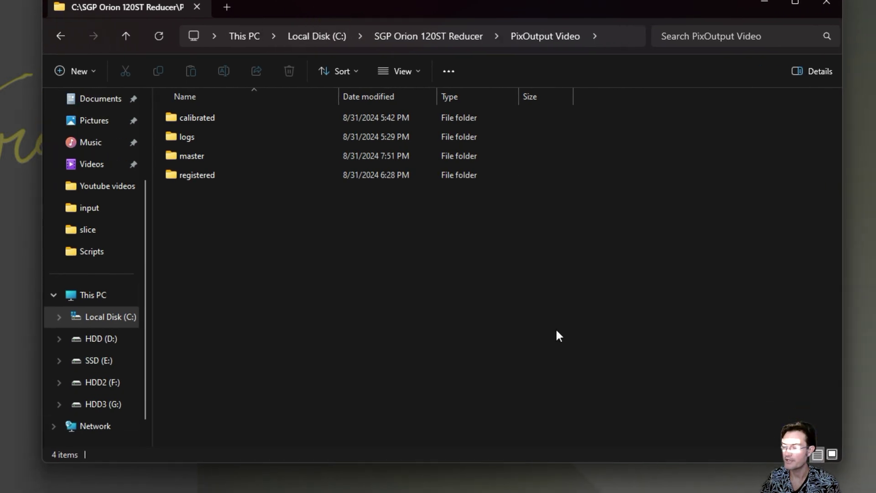
# Browse the calibrated folder with a widened Name column, locating the 900s Ha light folder
pyautogui.moveTo(201, 119)
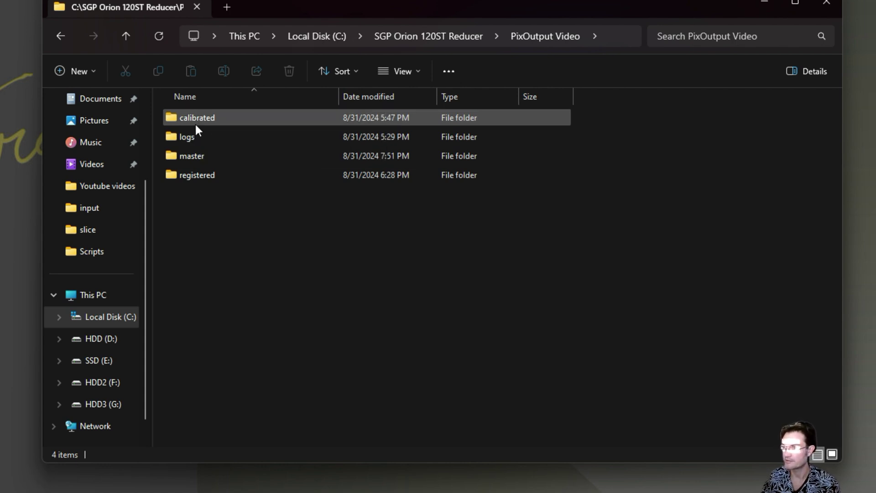
pyautogui.doubleClick(195, 120)
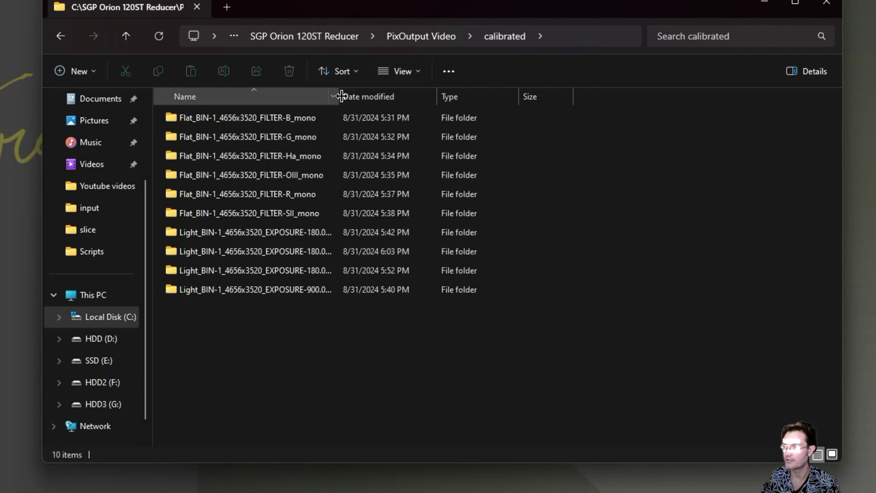
pyautogui.moveTo(339, 96); pyautogui.dragTo(462, 97)
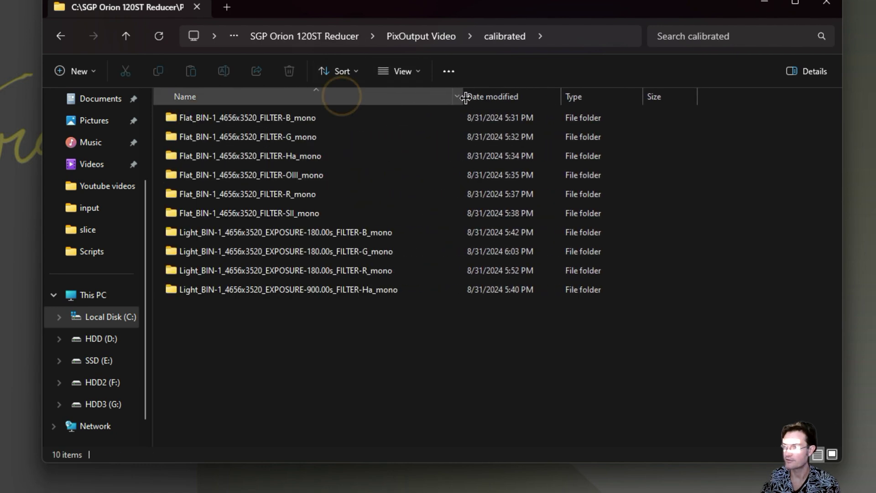
pyautogui.click(285, 175)
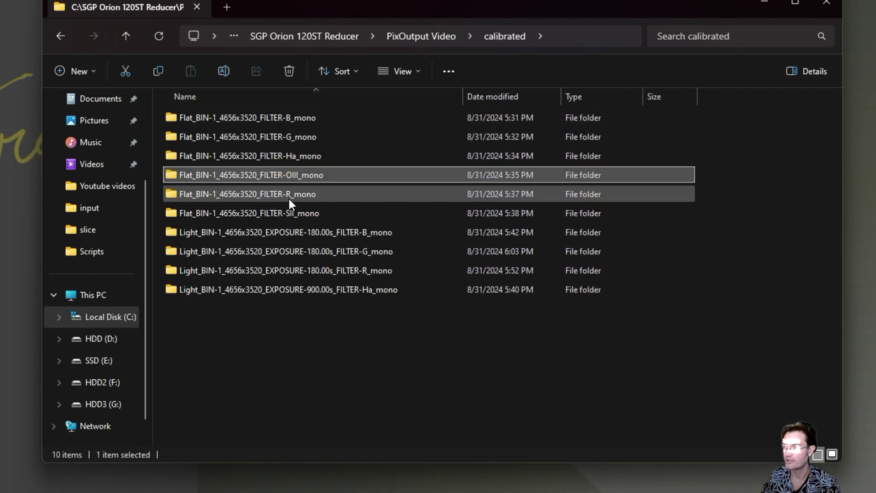
pyautogui.click(295, 289)
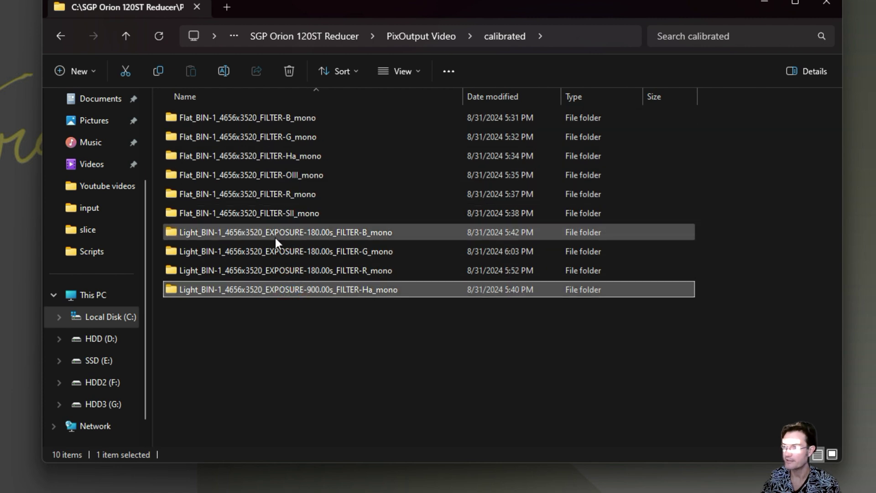
# Review the registered folder and its FILTER-R_mono lights, then return to PixOutput Video
pyautogui.click(126, 36)
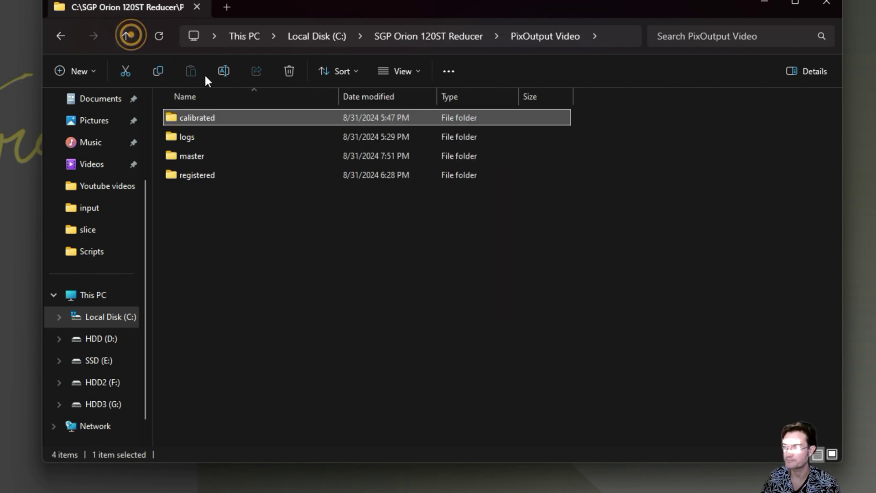
pyautogui.doubleClick(203, 172)
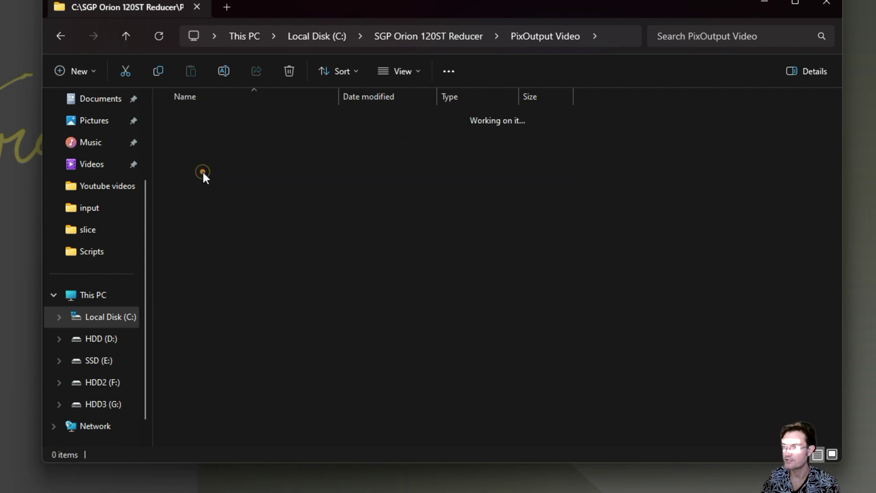
pyautogui.doubleClick(339, 95)
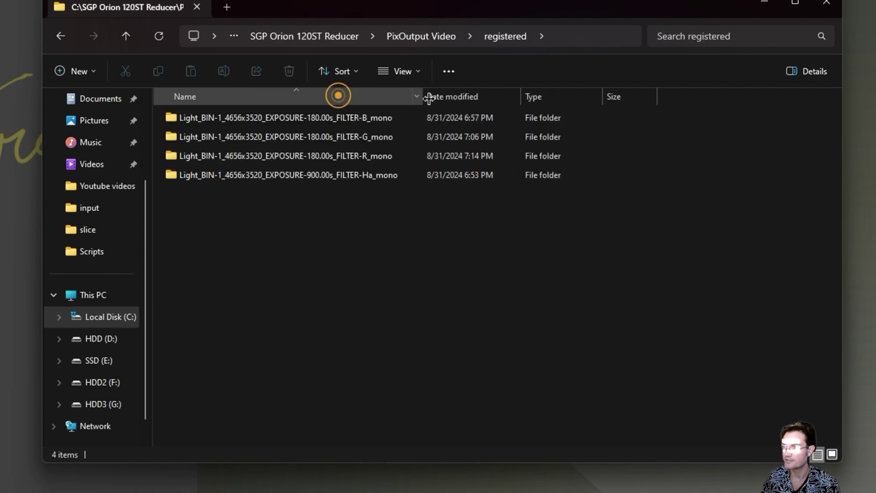
pyautogui.moveTo(327, 179)
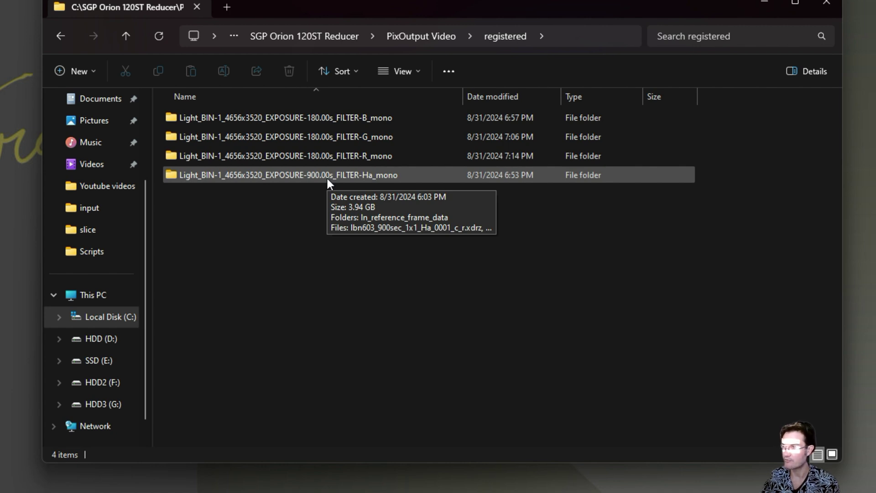
pyautogui.doubleClick(311, 158)
pyautogui.scroll(-3, 287, 273)
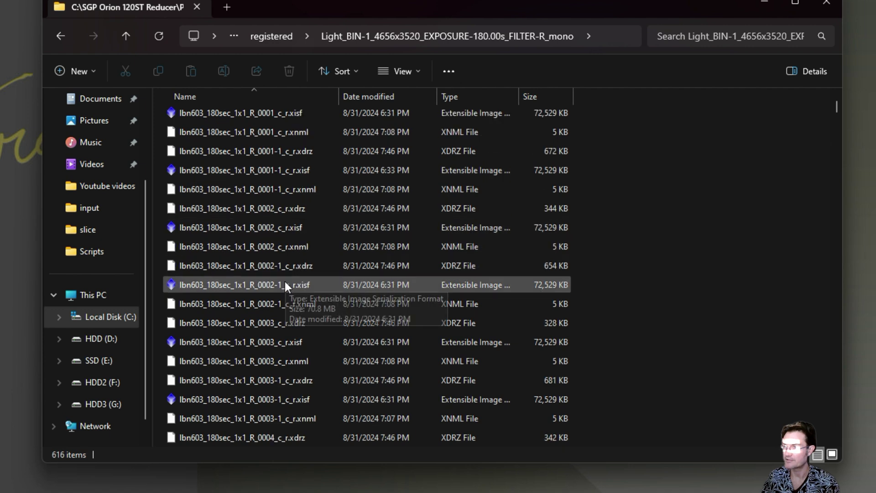
pyautogui.scroll(3, 281, 283)
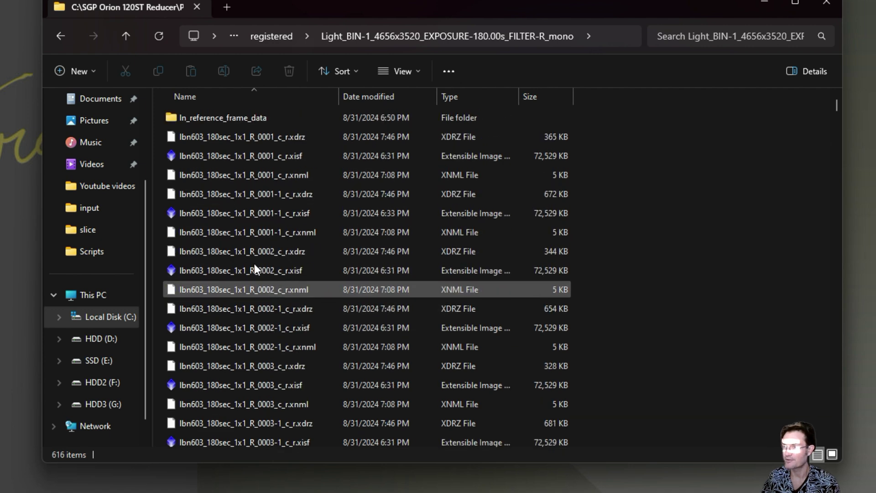
pyautogui.click(126, 35)
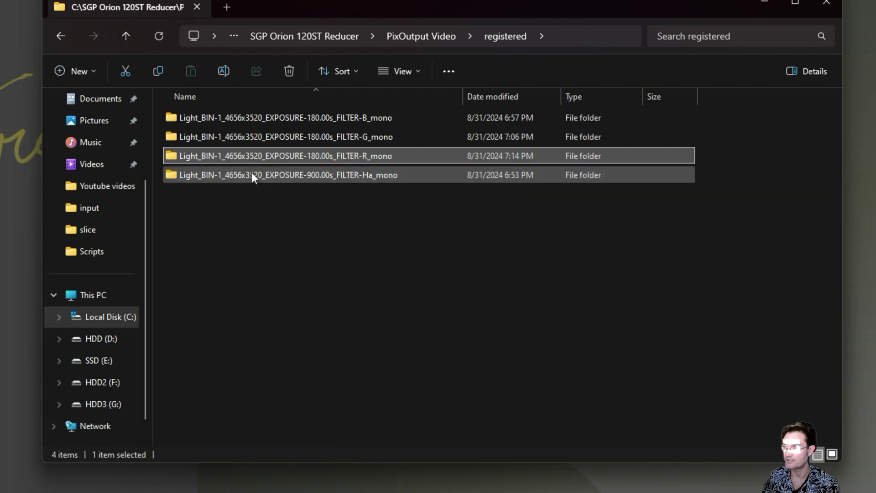
pyautogui.click(126, 35)
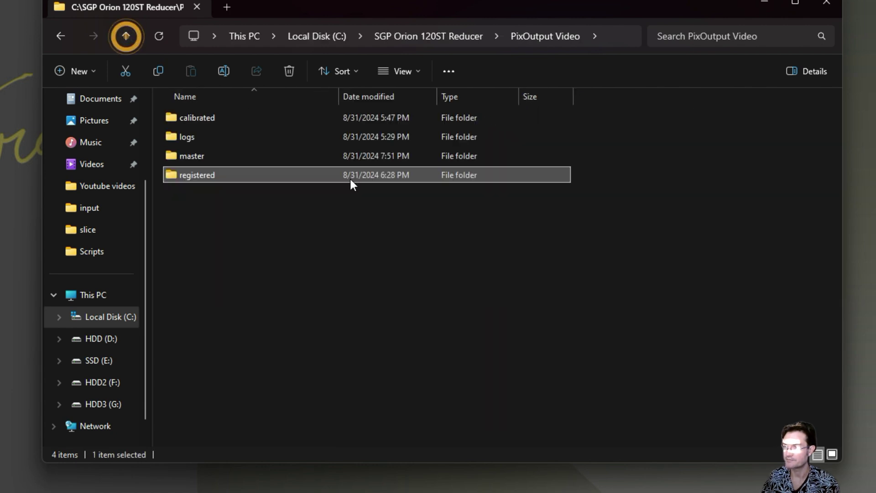
pyautogui.click(212, 159)
pyautogui.doubleClick(212, 160)
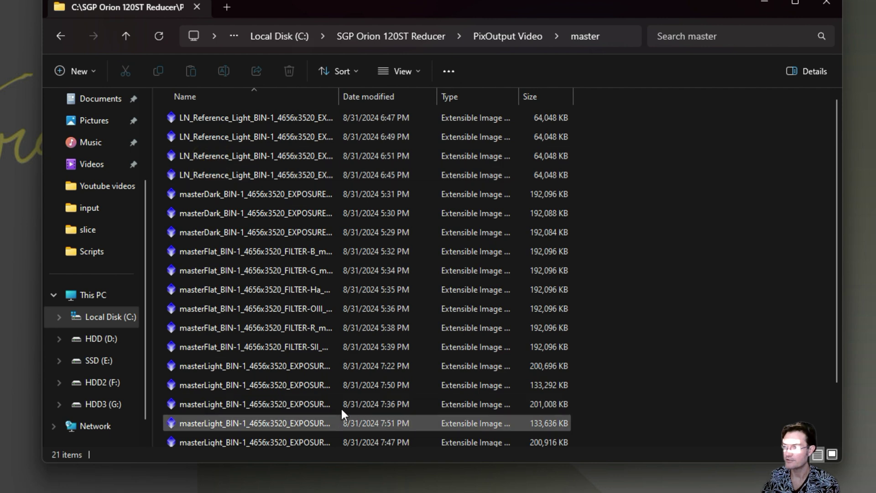
pyautogui.moveTo(339, 96); pyautogui.dragTo(515, 108)
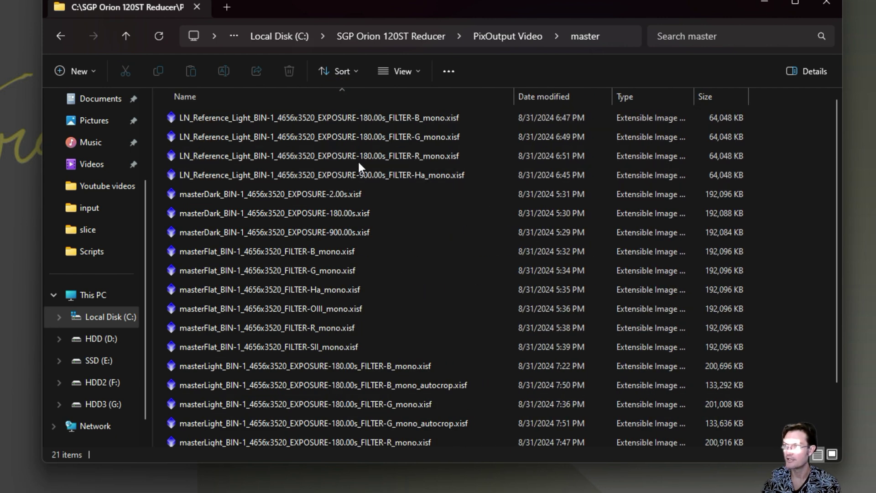
pyautogui.click(186, 122)
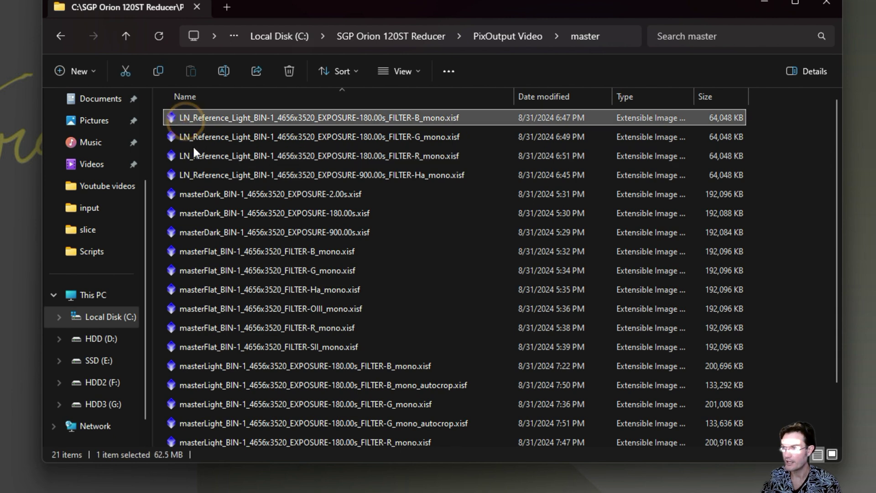
pyautogui.click(190, 141)
pyautogui.click(198, 157)
pyautogui.click(202, 176)
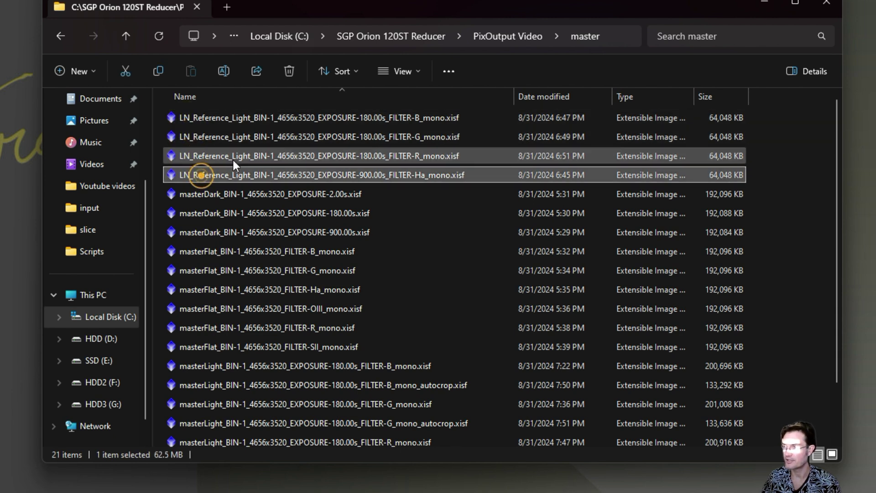
pyautogui.doubleClick(234, 156)
pyautogui.click(236, 133)
pyautogui.click(247, 124)
pyautogui.click(249, 130)
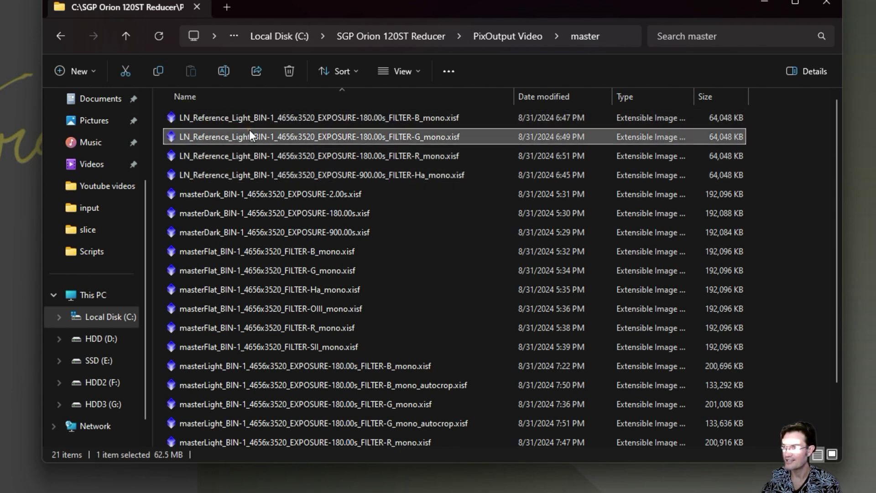
pyautogui.click(271, 176)
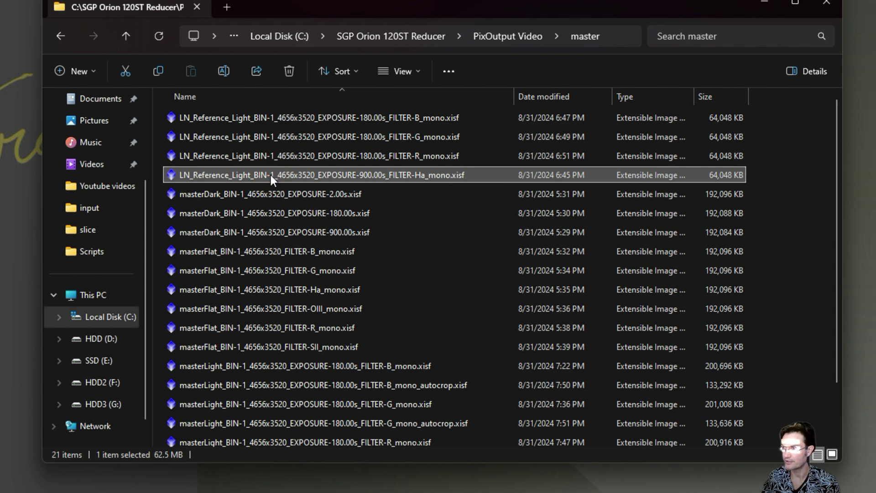
pyautogui.click(283, 156)
pyautogui.click(283, 136)
pyautogui.click(284, 116)
pyautogui.click(276, 135)
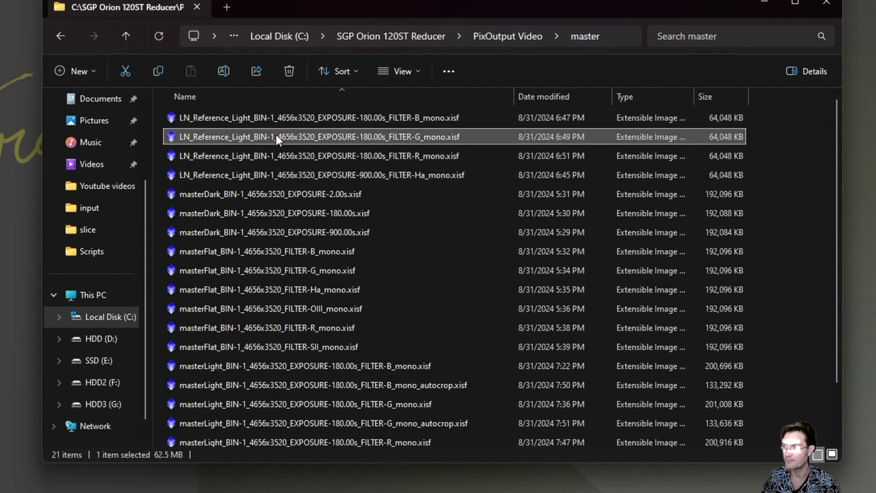
pyautogui.click(268, 155)
pyautogui.click(269, 176)
pyautogui.click(274, 156)
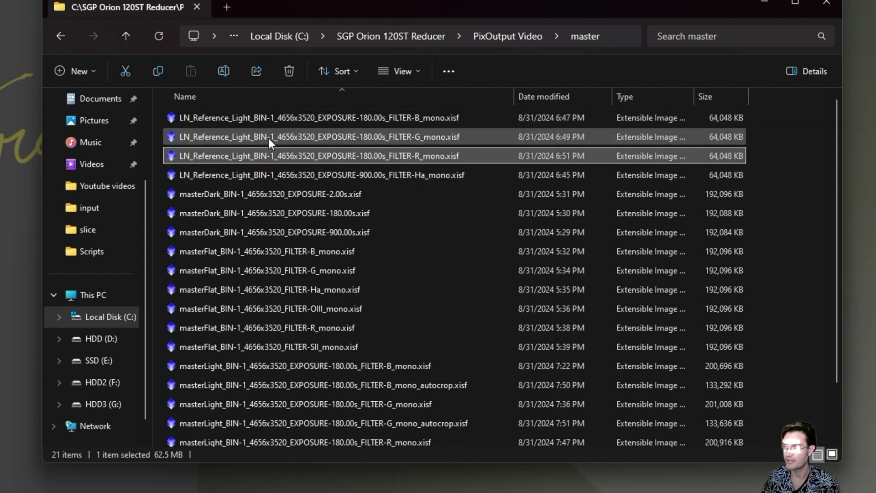
pyautogui.click(269, 137)
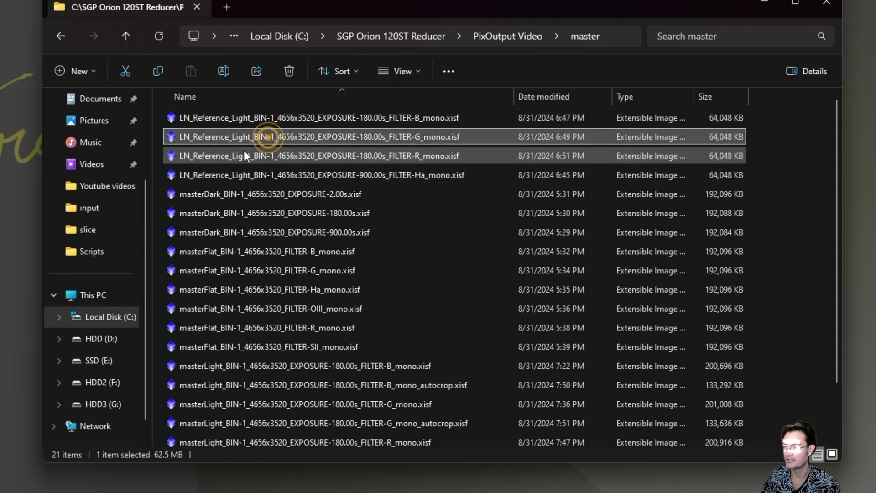
pyautogui.click(283, 159)
pyautogui.click(276, 174)
pyautogui.click(270, 120)
pyautogui.click(263, 136)
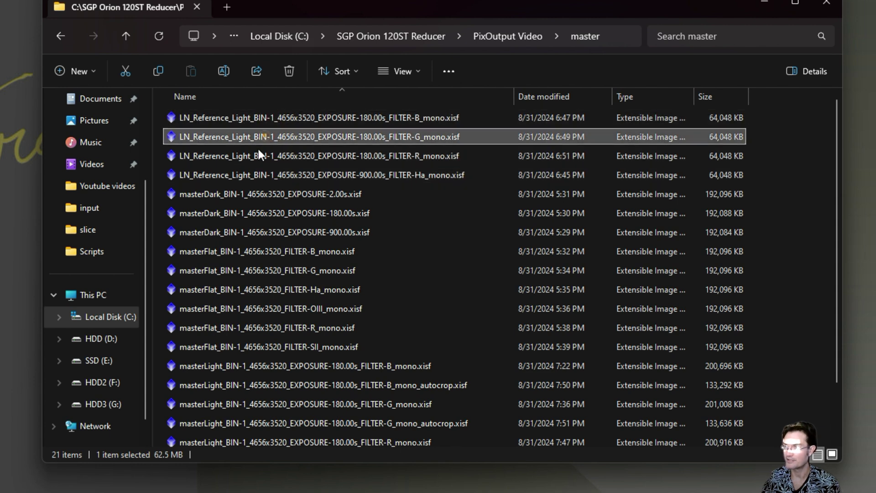
pyautogui.click(249, 154)
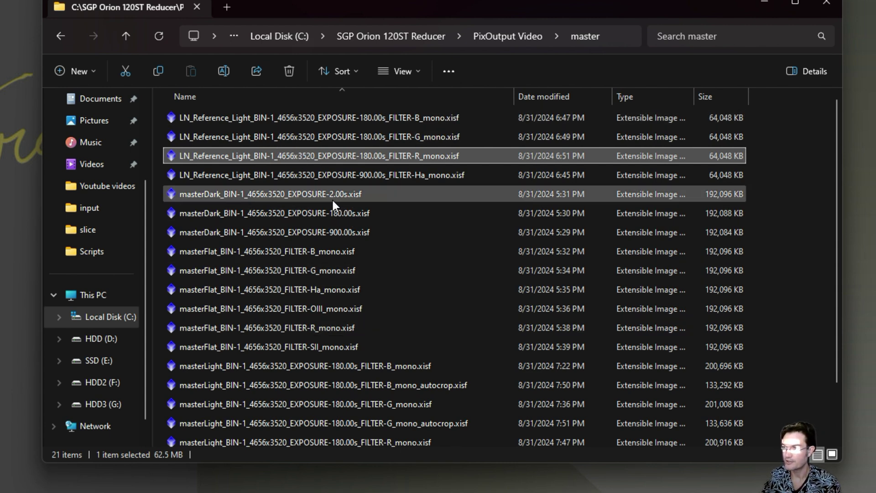
pyautogui.click(306, 347)
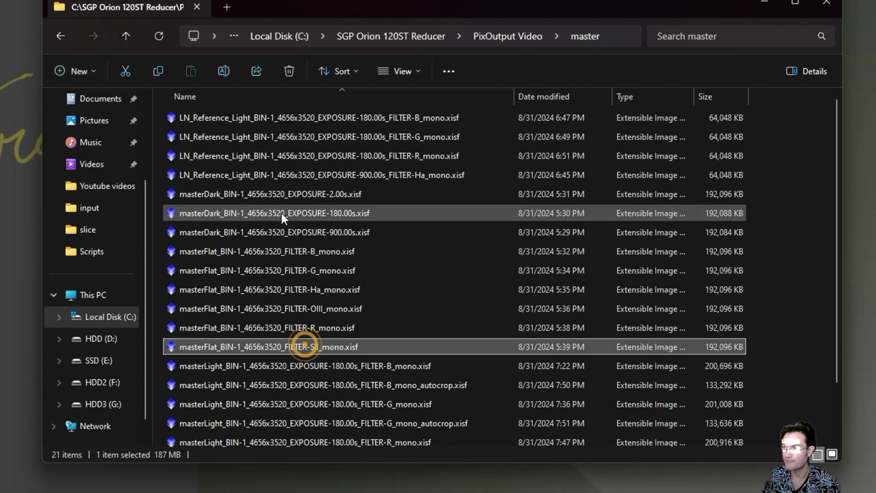
pyautogui.click(269, 307)
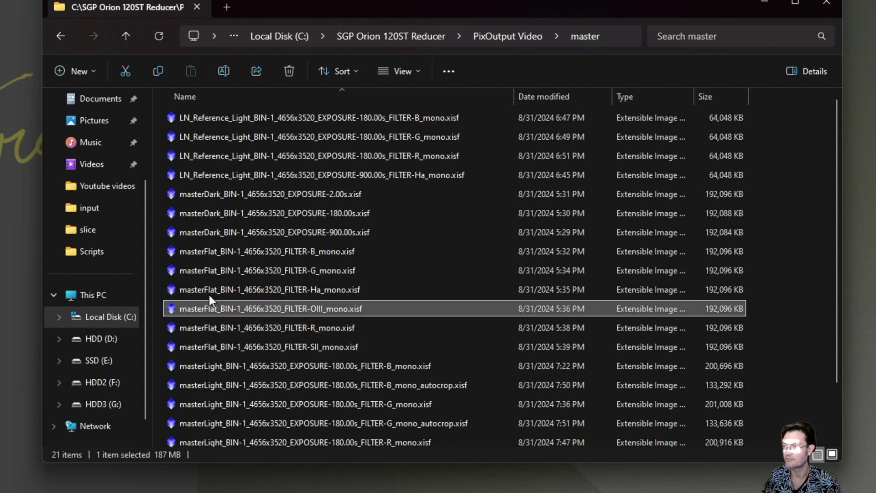
pyautogui.click(231, 231)
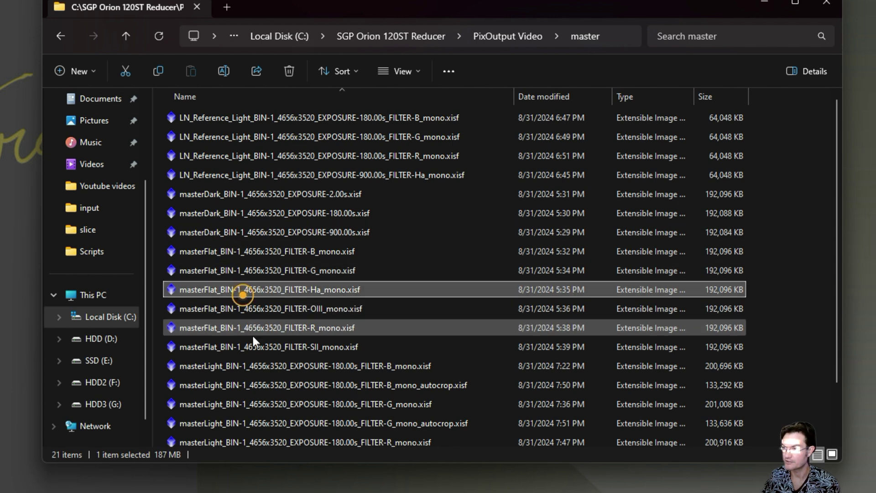
pyautogui.click(254, 347)
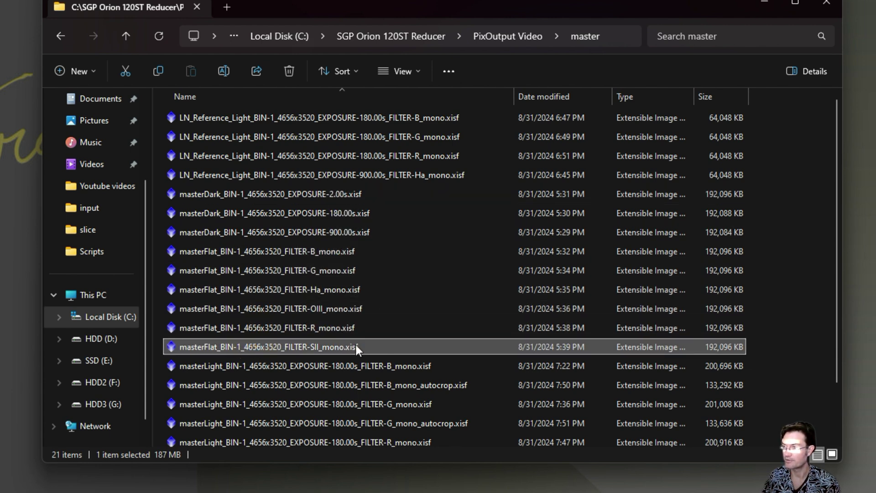
# Check the older masters in Master Flats Darks, then return to the SGP Orion 120ST Reducer folder
pyautogui.click(125, 38)
pyautogui.click(121, 38)
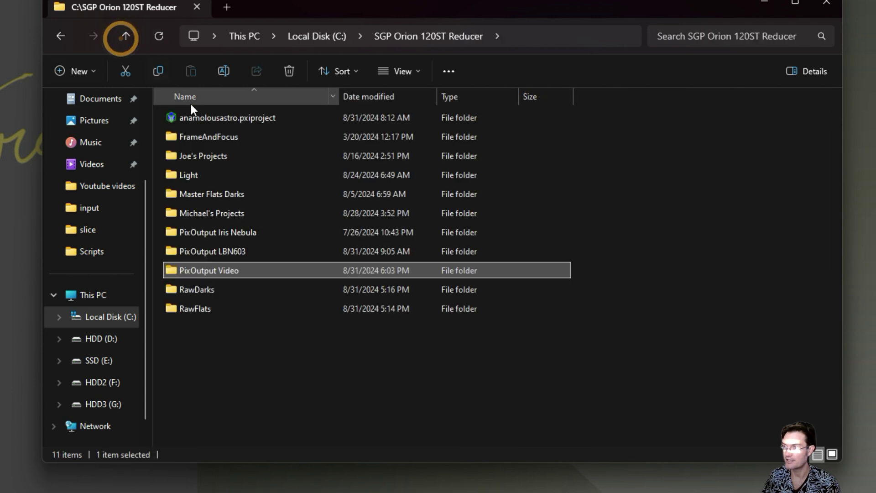
pyautogui.doubleClick(226, 194)
pyautogui.scroll(-2, 322, 327)
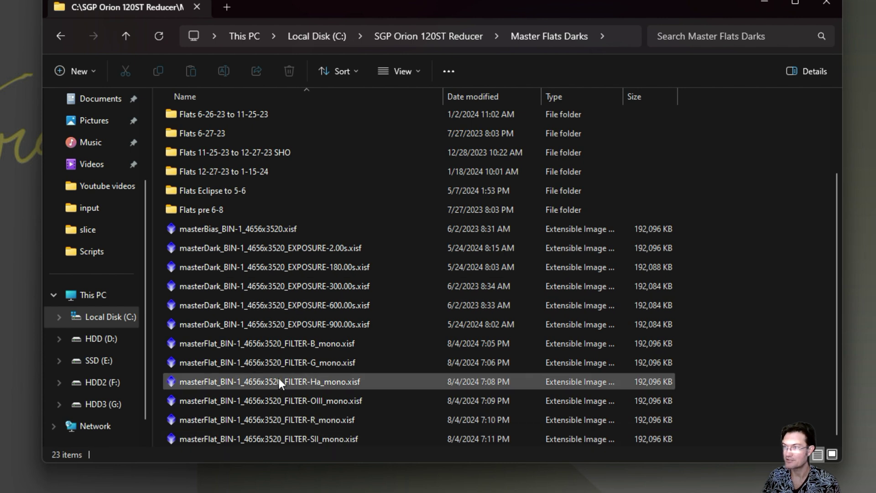
pyautogui.click(127, 37)
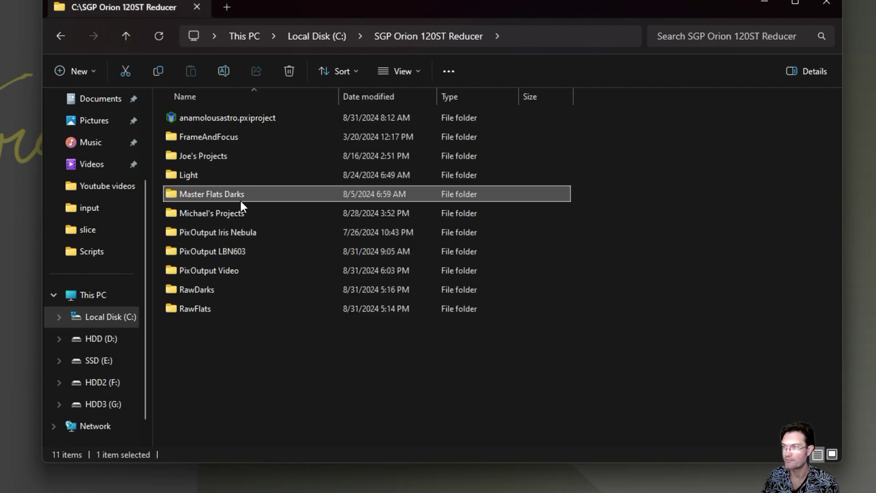
pyautogui.click(226, 272)
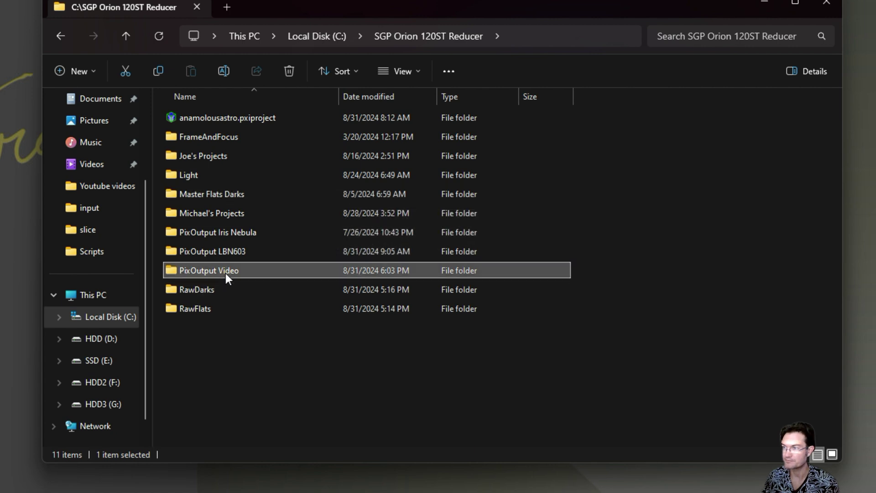
# Open PixOutput Video's master folder and compare original versus autocropped G and Ha master light sizes
pyautogui.doubleClick(225, 272)
pyautogui.doubleClick(193, 155)
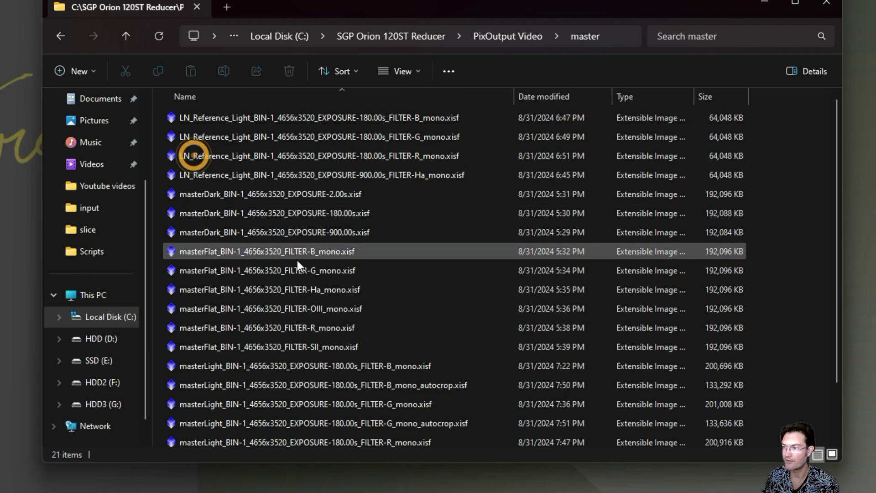
pyautogui.scroll(-1, 306, 271)
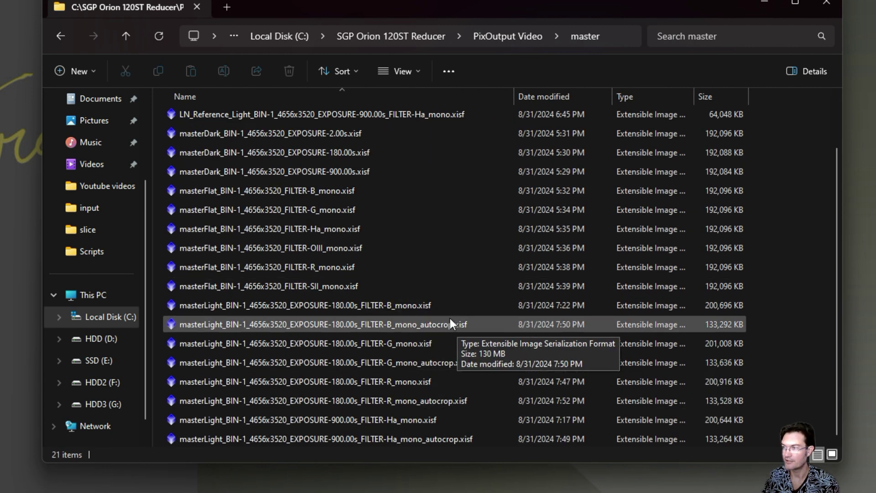
pyautogui.click(429, 342)
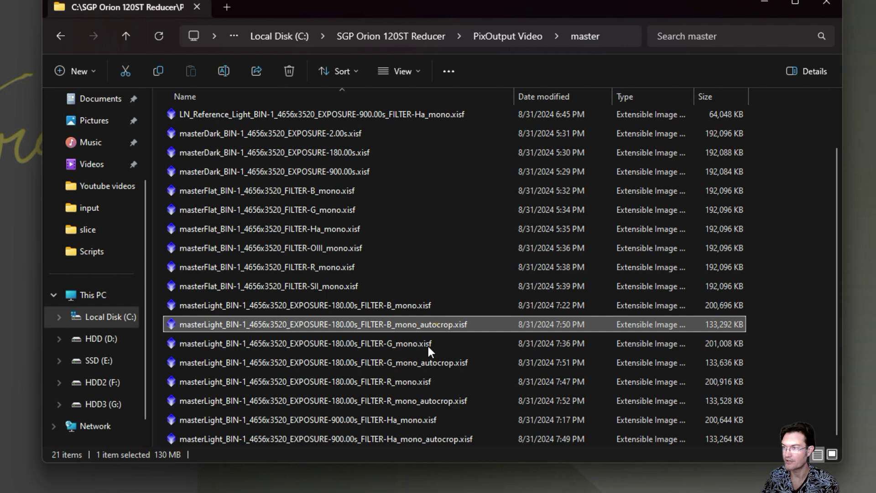
pyautogui.click(409, 368)
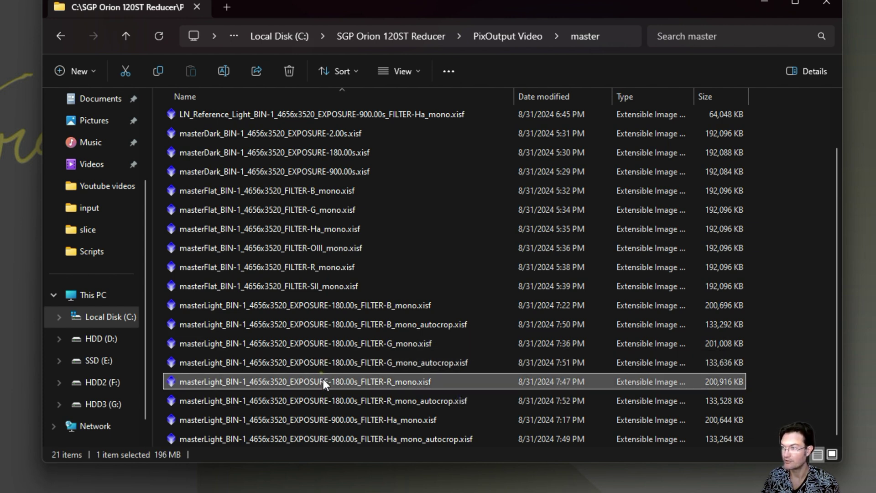
pyautogui.click(330, 419)
pyautogui.click(342, 438)
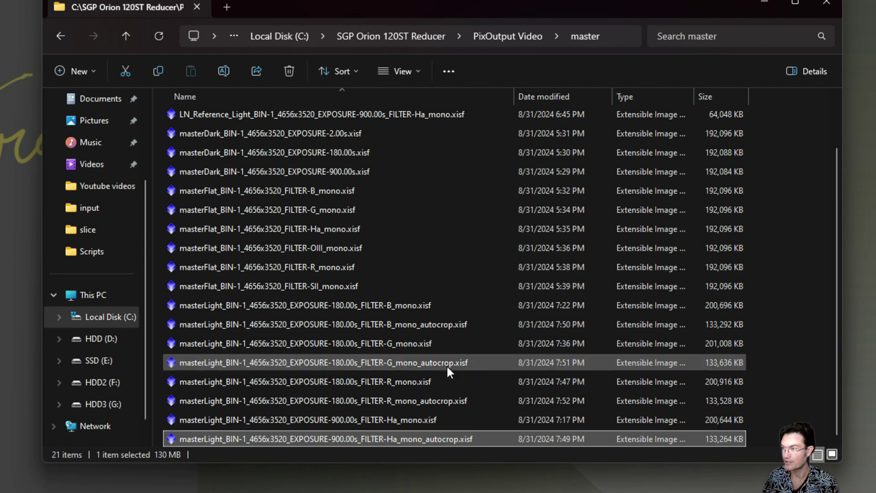
pyautogui.click(412, 344)
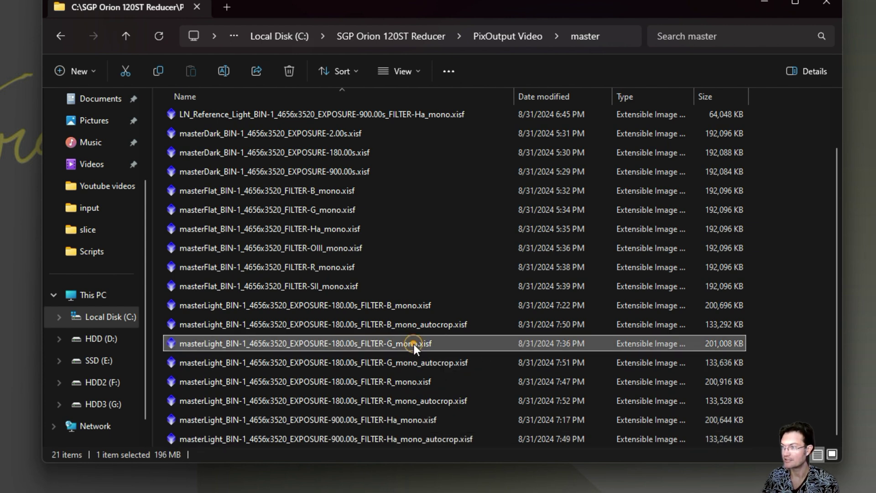
pyautogui.click(368, 369)
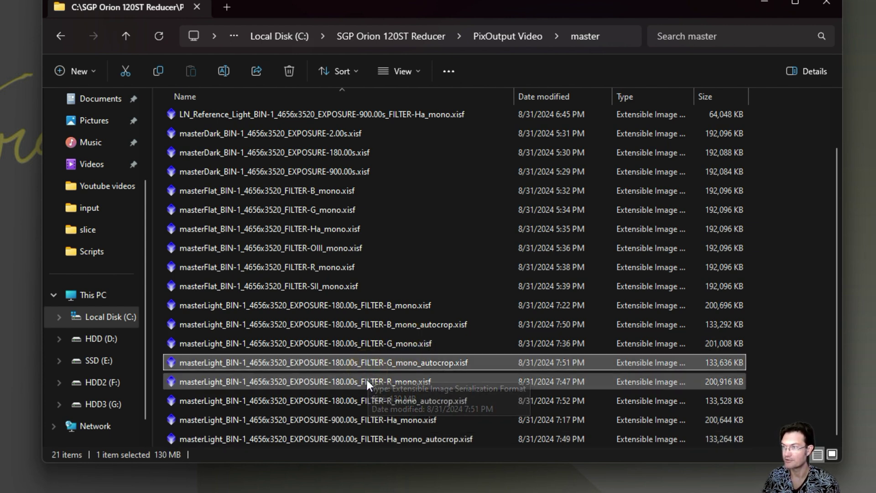
# Select the four autocropped B, G, R and Ha master lights together
pyautogui.click(483, 326)
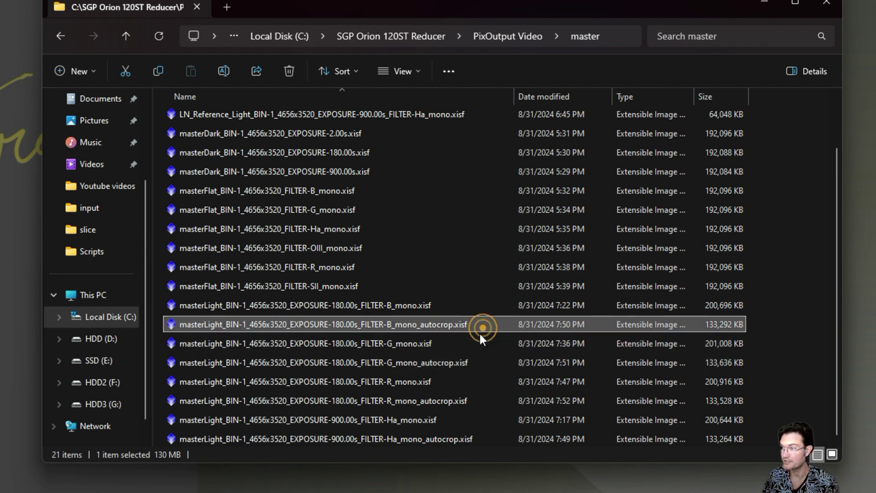
pyautogui.keyDown('ctrl'); pyautogui.click(454, 365); pyautogui.keyUp('ctrl')
pyautogui.keyDown('ctrl'); pyautogui.click(450, 400); pyautogui.keyUp('ctrl')
pyautogui.keyDown('ctrl'); pyautogui.click(444, 439); pyautogui.keyUp('ctrl')
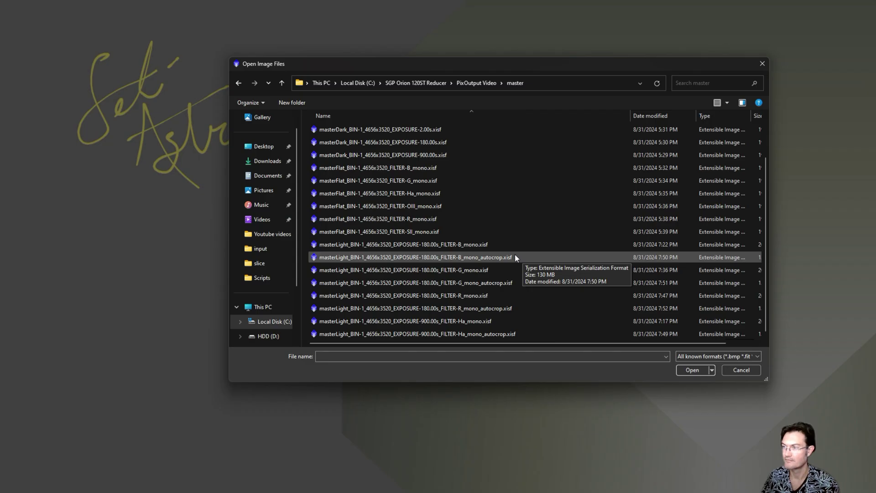
# Open the original G_mono masterLight and its G_mono_autocrop version together
pyautogui.click(514, 257)
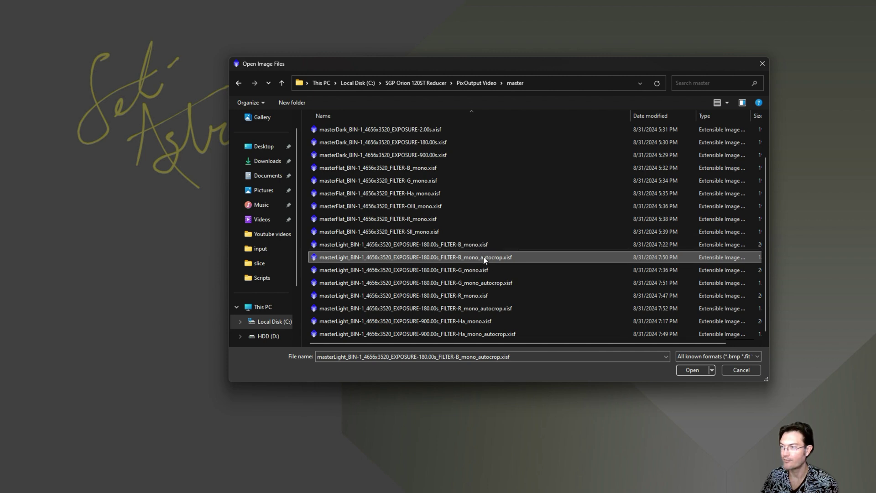
pyautogui.keyDown('ctrl'); pyautogui.click(473, 243); pyautogui.keyUp('ctrl')
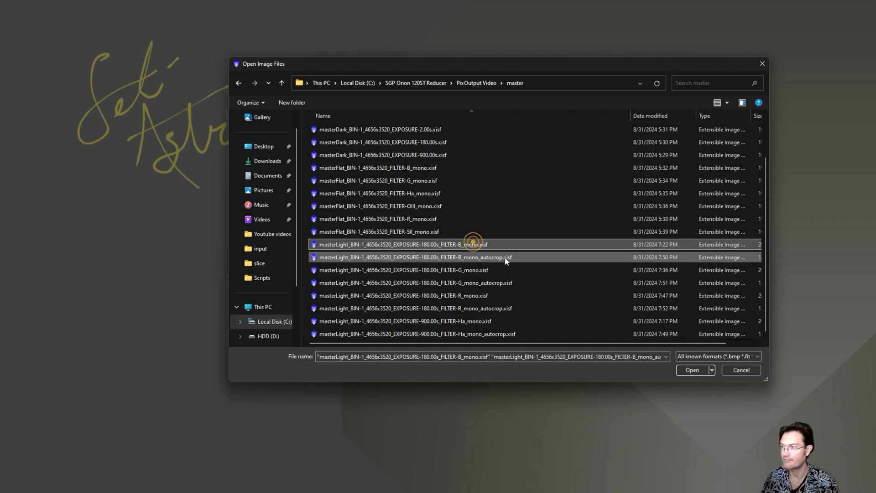
pyautogui.click(480, 270)
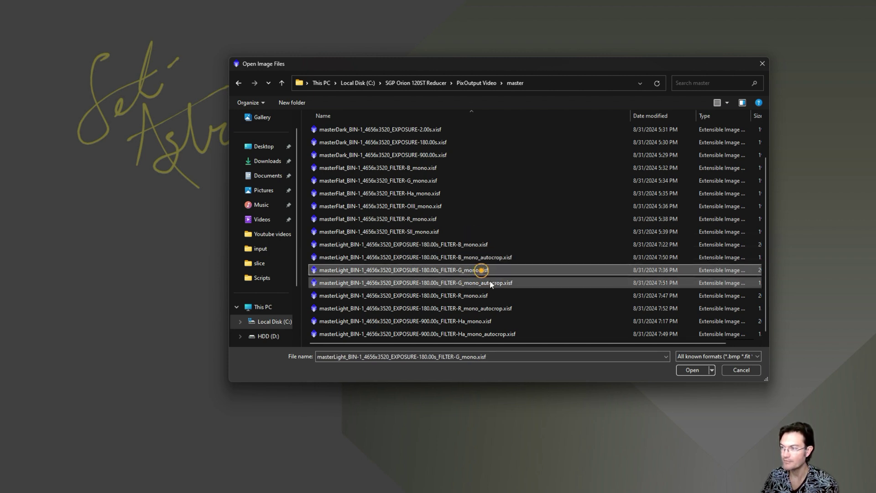
pyautogui.keyDown('ctrl'); pyautogui.click(491, 283); pyautogui.keyUp('ctrl')
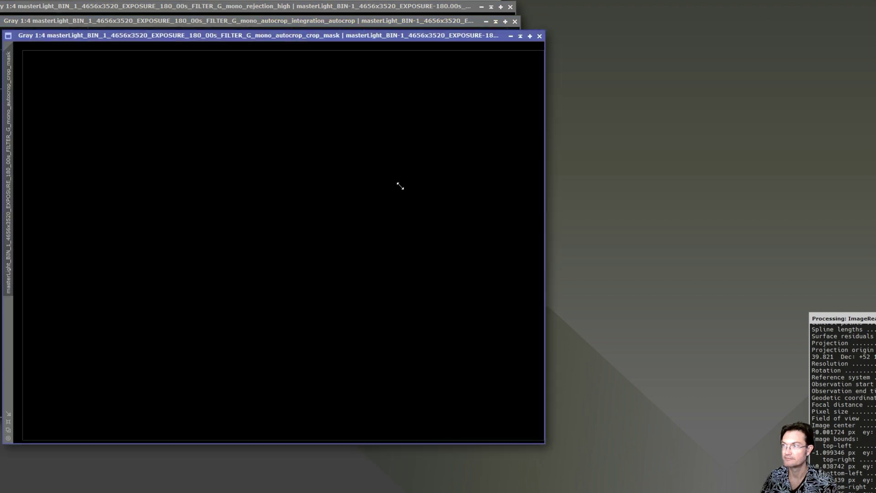
# Move the crop mask aside, auto-stretch it to see its outline, then close it
pyautogui.moveTo(395, 37); pyautogui.dragTo(718, 40)
pyautogui.hotkey('ctrl', 'a')
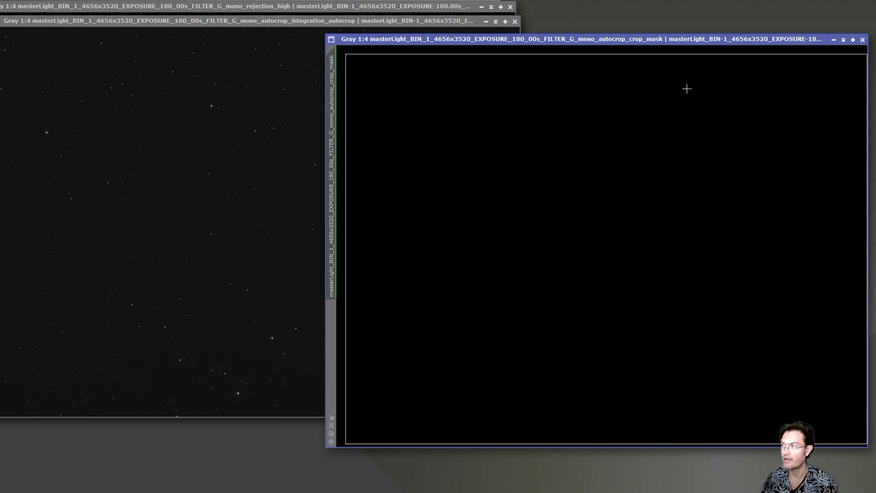
pyautogui.click(862, 40)
# Bring the autocropped G integration into view and auto-stretch it to reveal stars
pyautogui.moveTo(304, 21); pyautogui.dragTo(609, 43)
pyautogui.click(569, 149)
pyautogui.hotkey('ctrl', 'a')
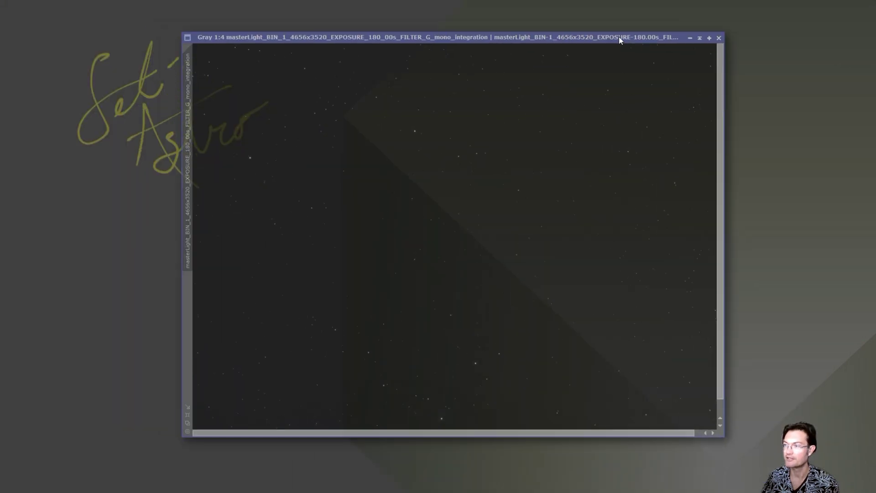
# Auto-stretch the original G_mono integration, fit its window to the image, and shift it right
pyautogui.click(645, 141)
pyautogui.hotkey('ctrl', 'a')
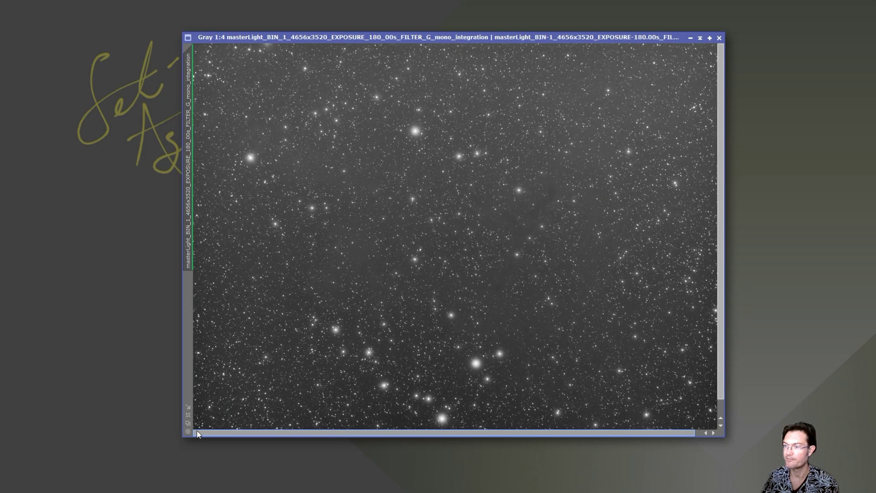
pyautogui.click(187, 406)
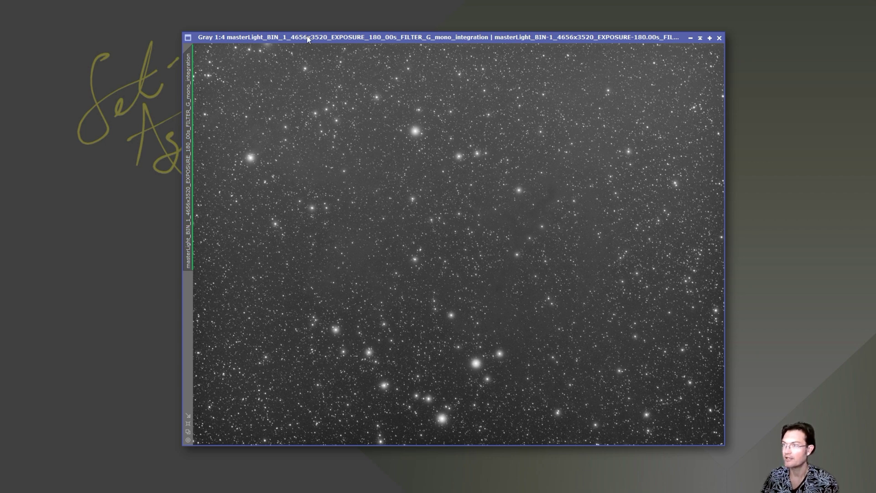
pyautogui.moveTo(307, 39); pyautogui.dragTo(424, 29)
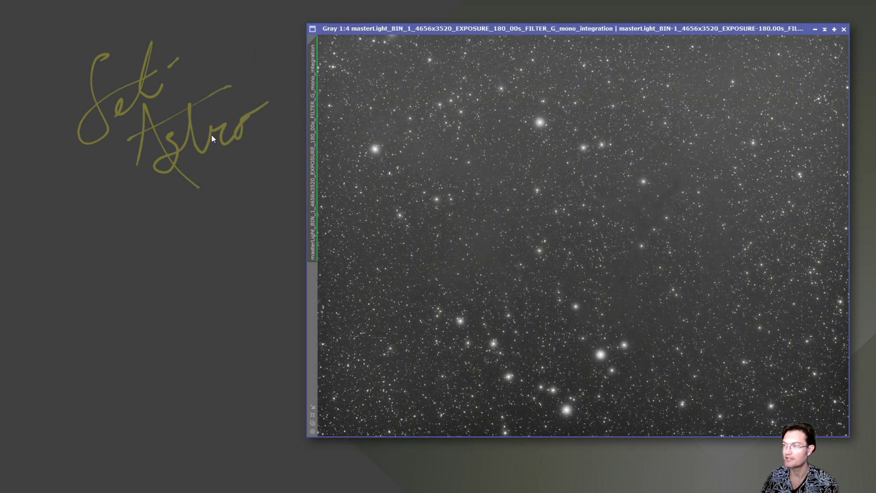